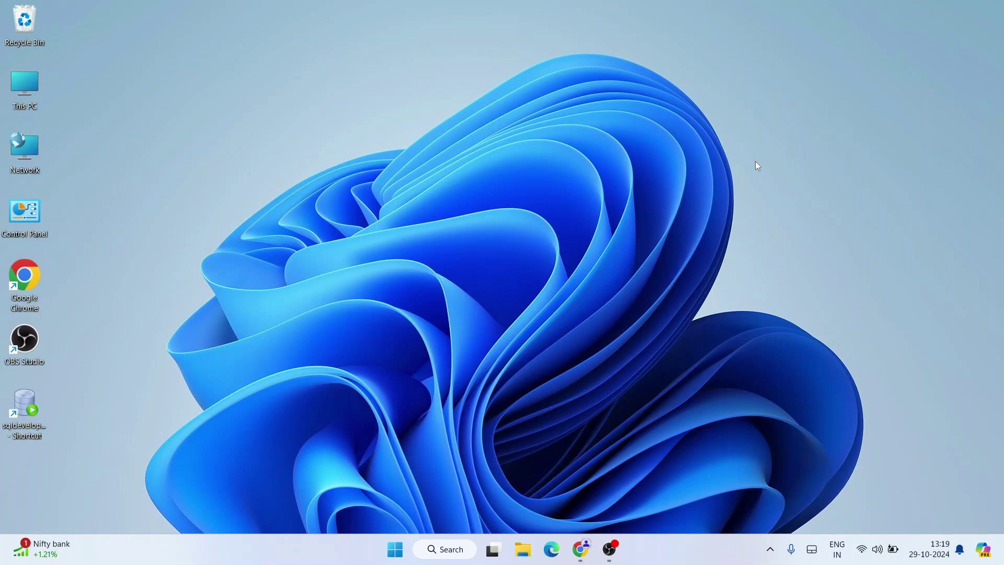
Step: Switch to Chrome, search the web for "php download", and open the php.net Downloads page
left_click(580, 549)
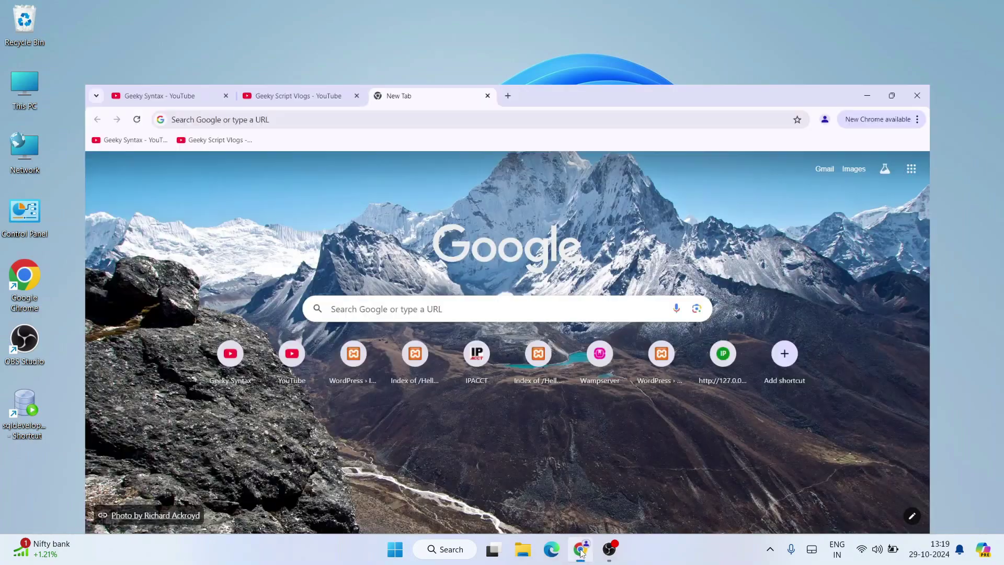
left_click(347, 42)
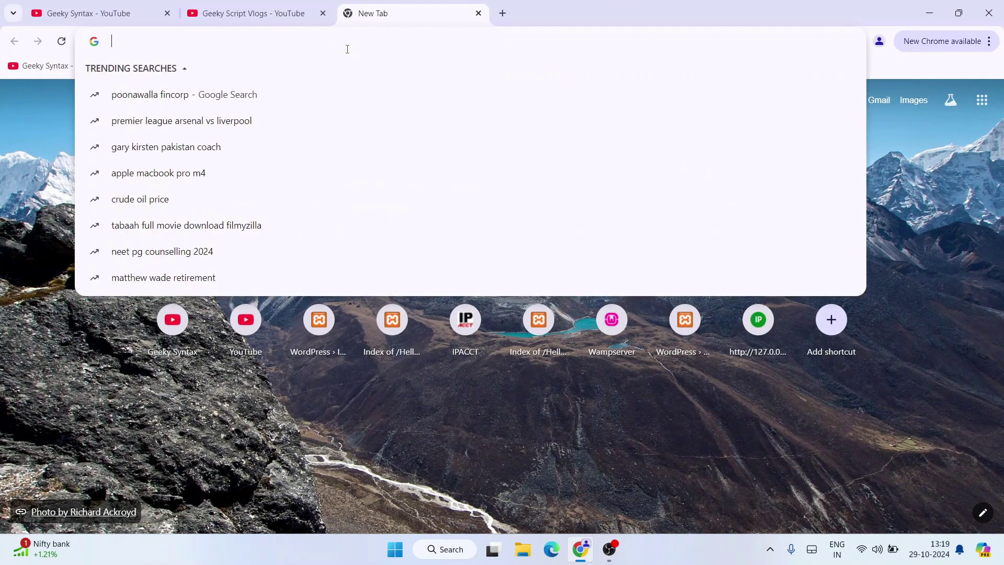
type("php")
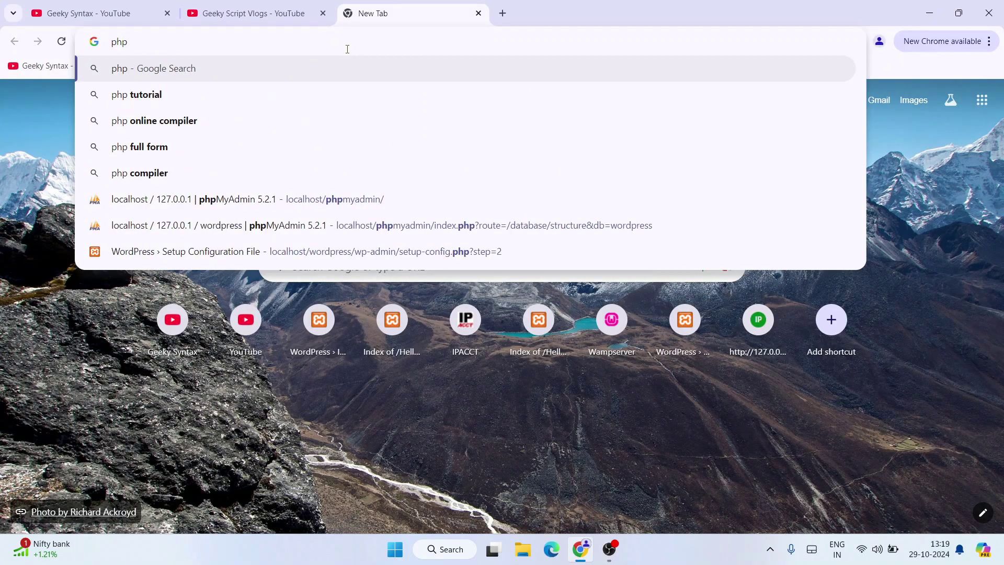
type(" down")
key("Return")
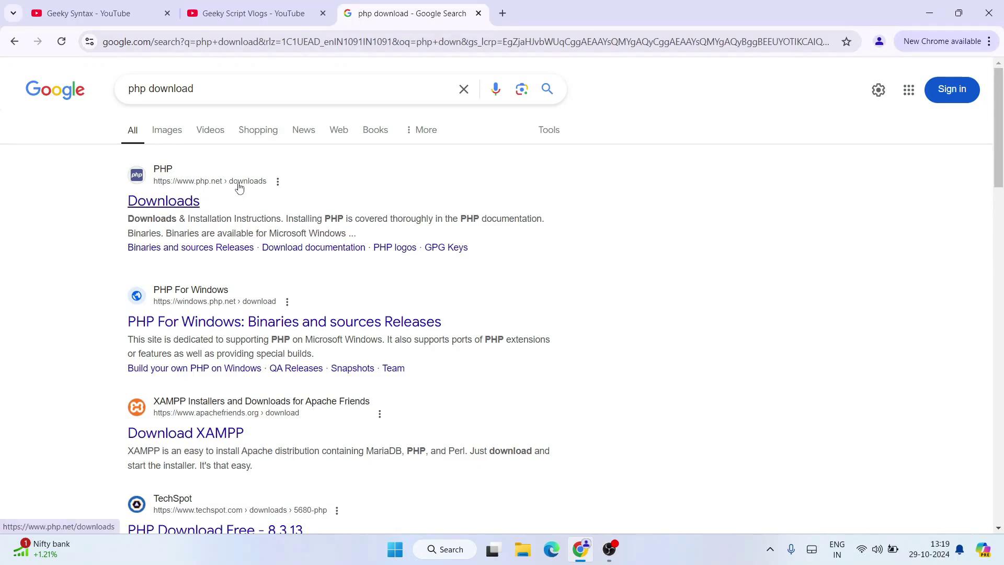
left_click(164, 201)
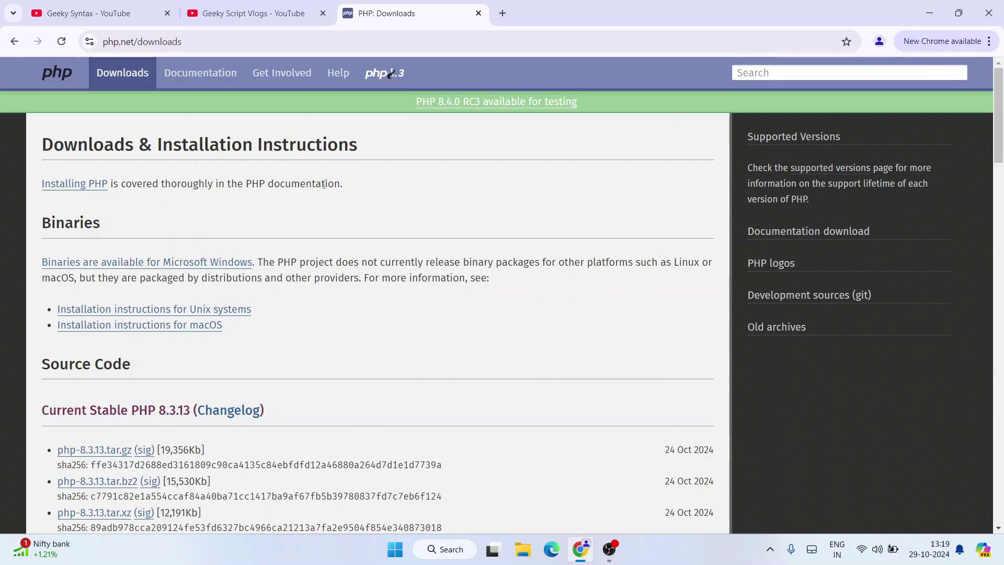
Step: Open the Windows downloads for PHP 8.3.13 and download the VS16 x64 Thread Safe Zip
scroll(324, 184, "down", 2)
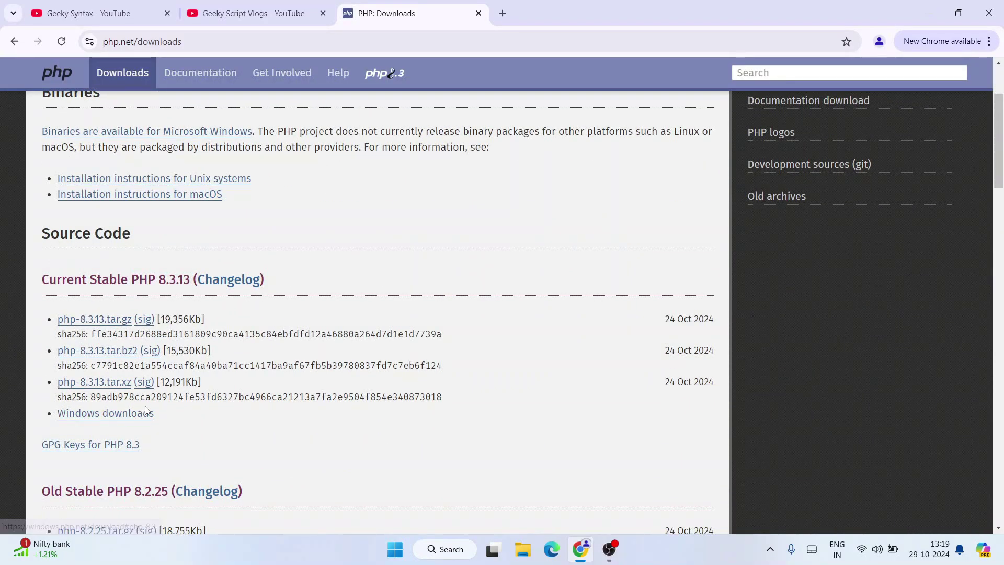
left_click(111, 414)
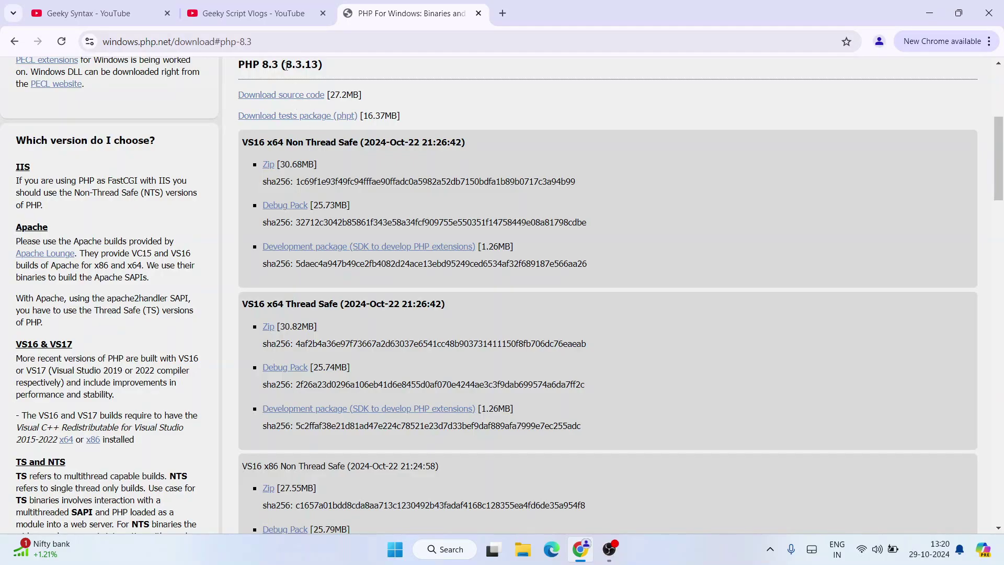
left_click_drag(288, 66, 312, 92)
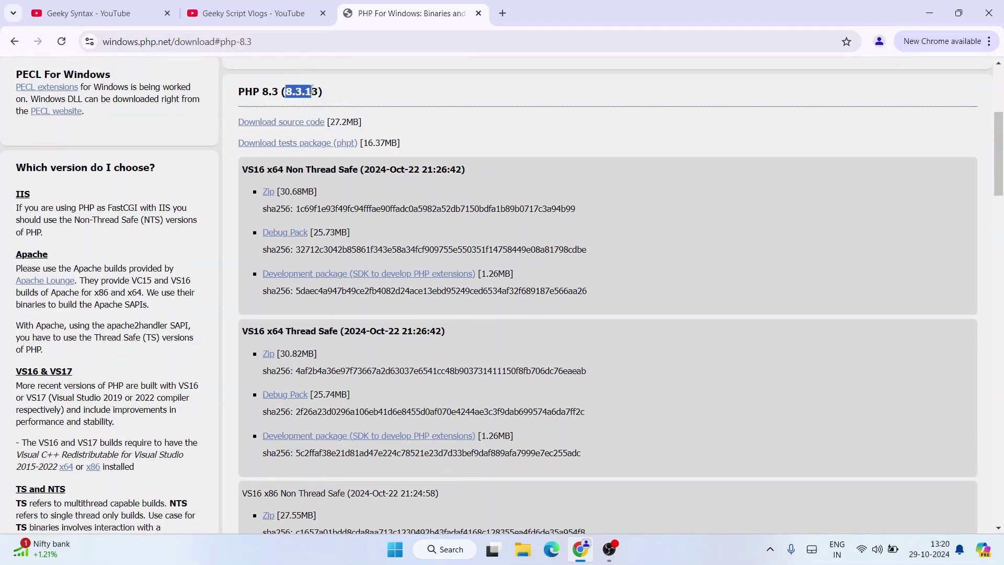
left_click(350, 103)
scroll(480, 173, "down", 2)
left_click_drag(290, 202, 389, 202)
left_click(413, 219)
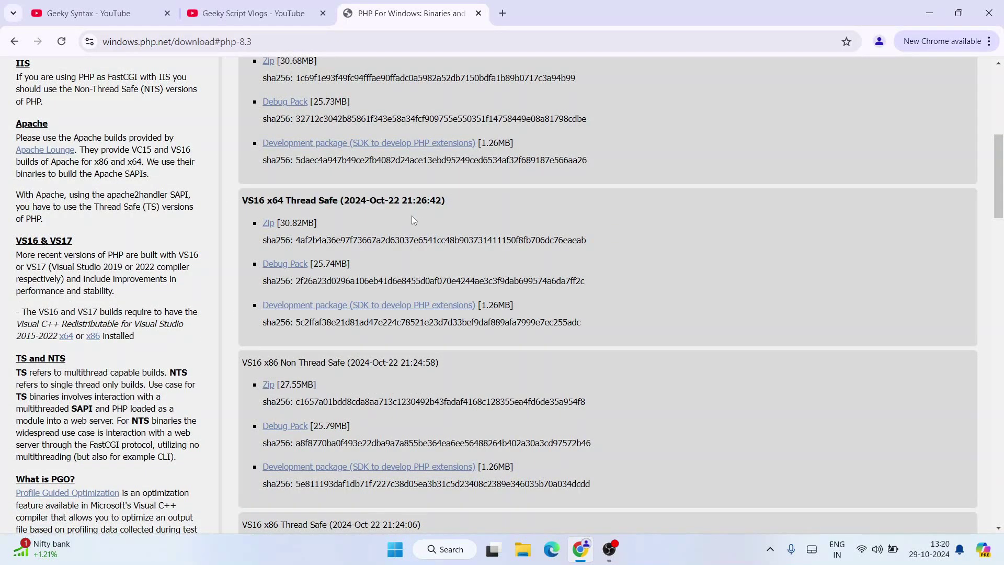
left_click(269, 226)
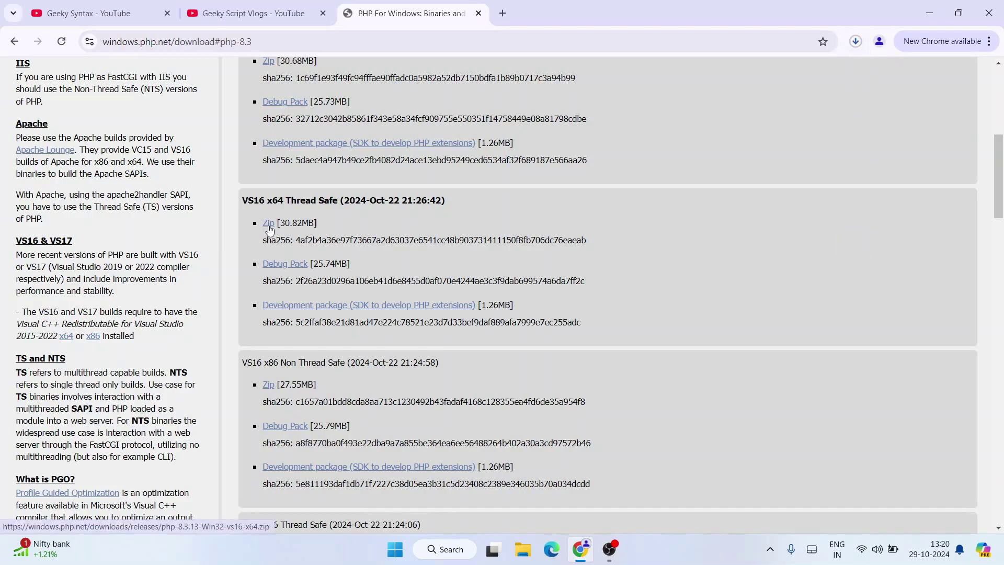
left_click(855, 42)
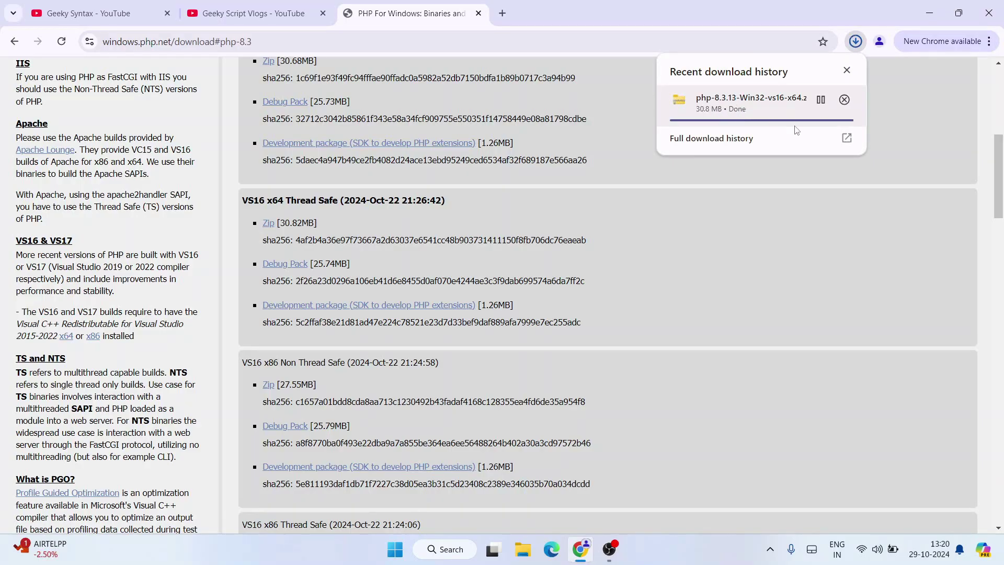
Step: Search for "composer download" in a new browser tab and open the getcomposer.org download page
left_click(501, 14)
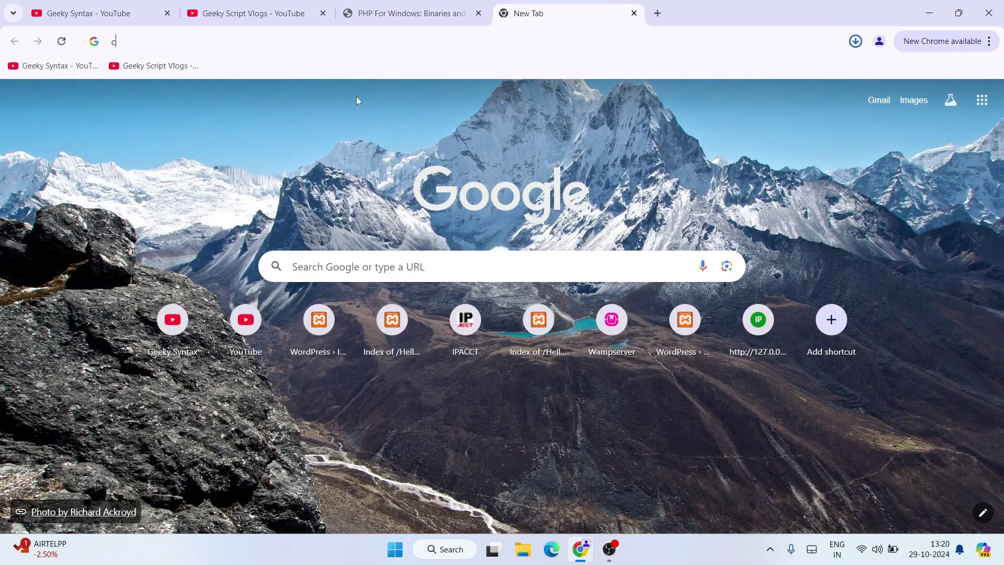
type("composer")
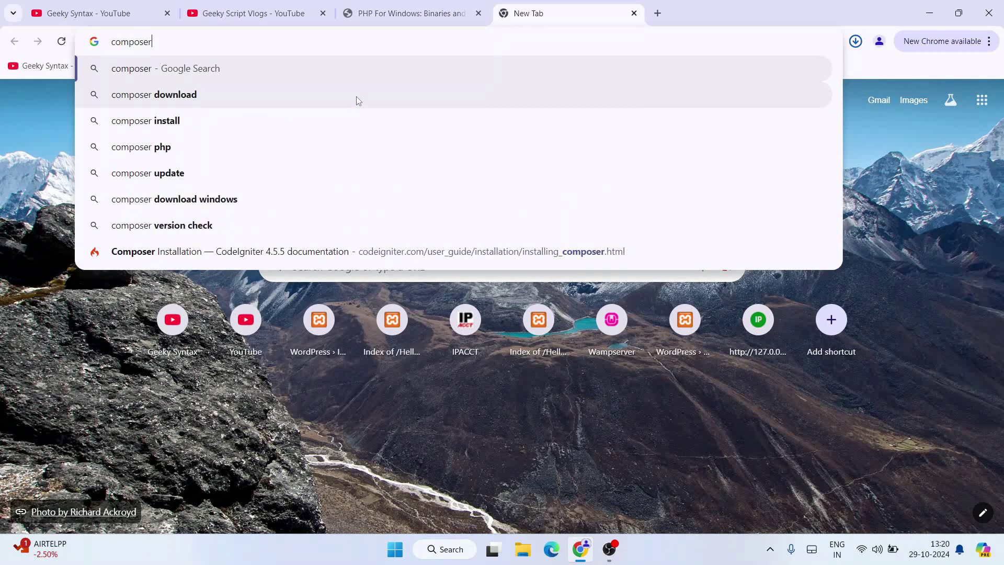
left_click(354, 99)
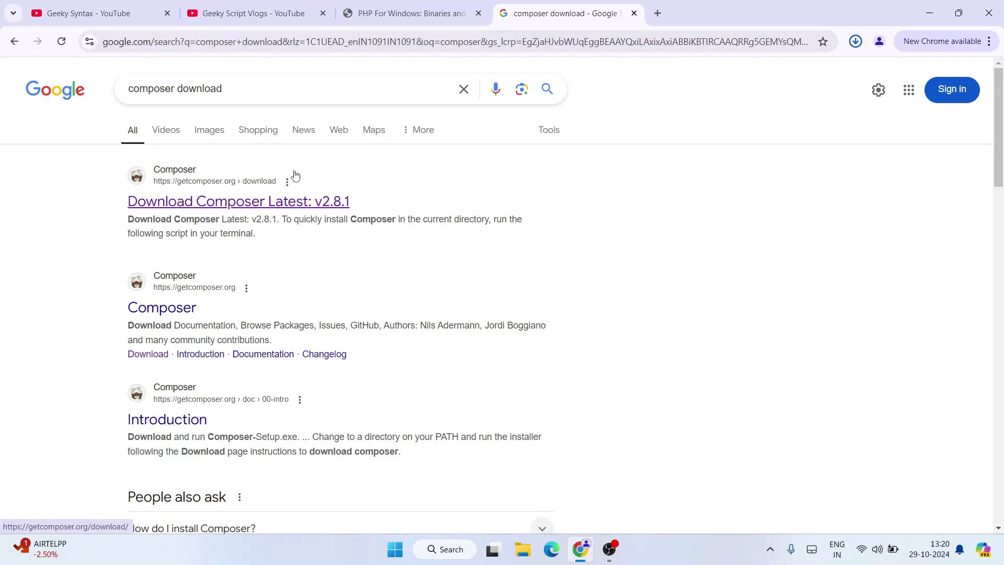
left_click(244, 206)
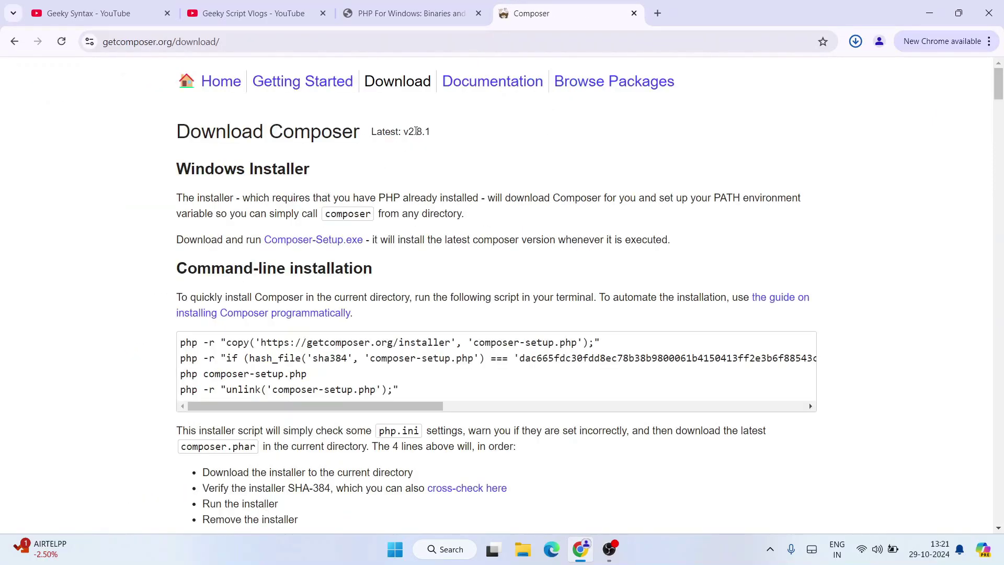
Step: Download the Windows installer Composer-Setup.exe and check the recent download history
left_click_drag(406, 135, 433, 138)
left_click(444, 139)
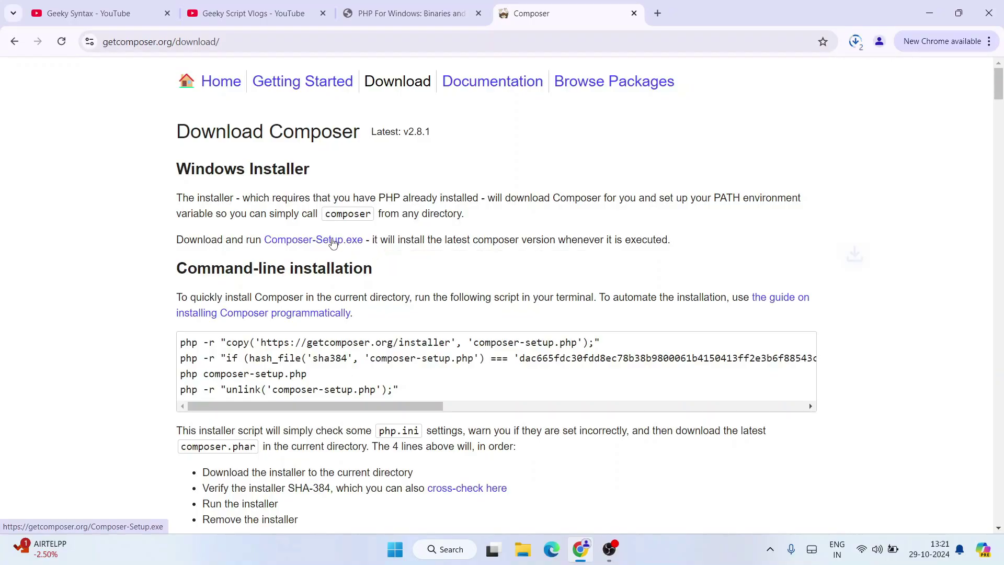
left_click(332, 241)
left_click(856, 42)
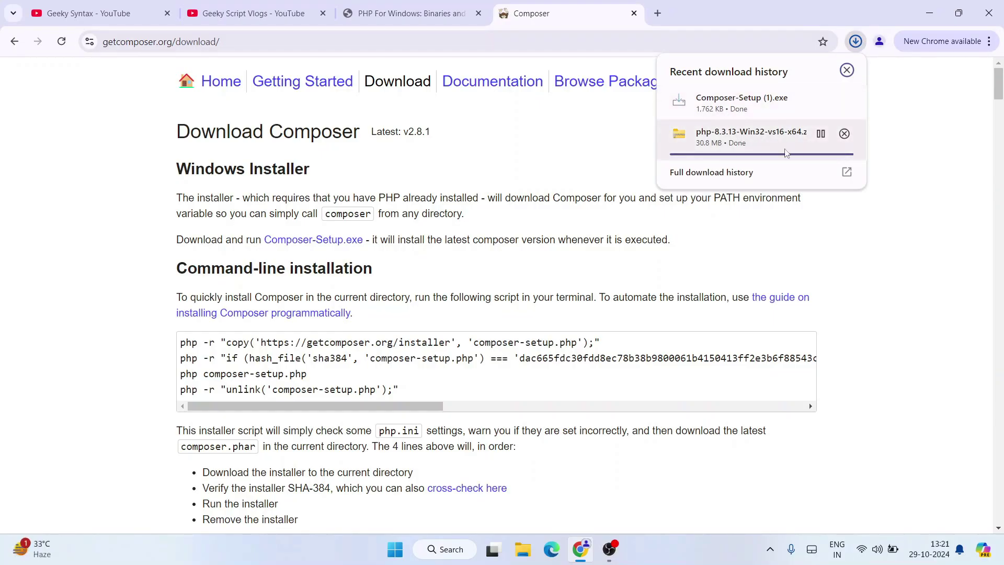
Step: Switch to File Explorer and extract php-8.3.13-Win32-vs16-x64.zip to the suggested folder inside Downloads\files
left_click(929, 13)
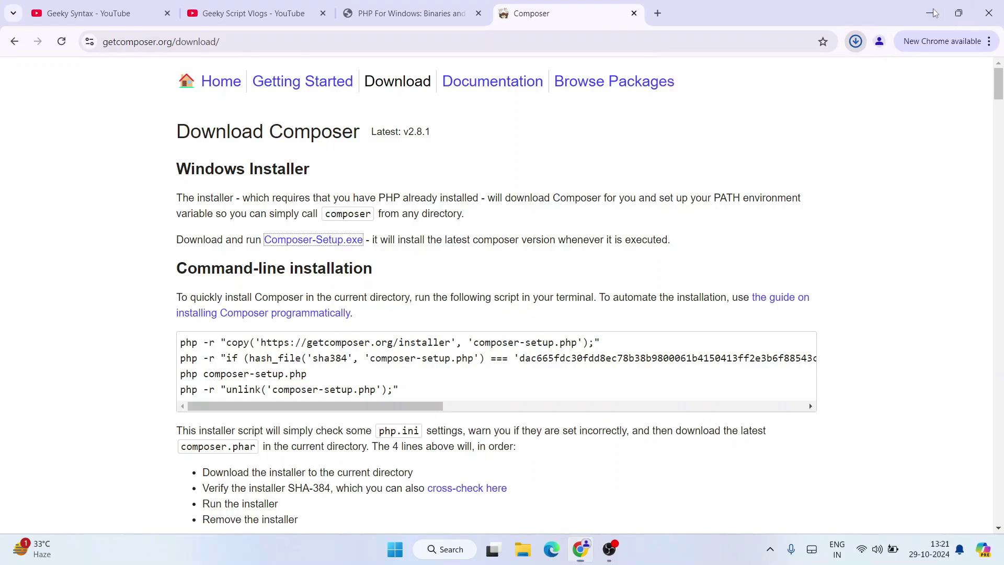
left_click(523, 550)
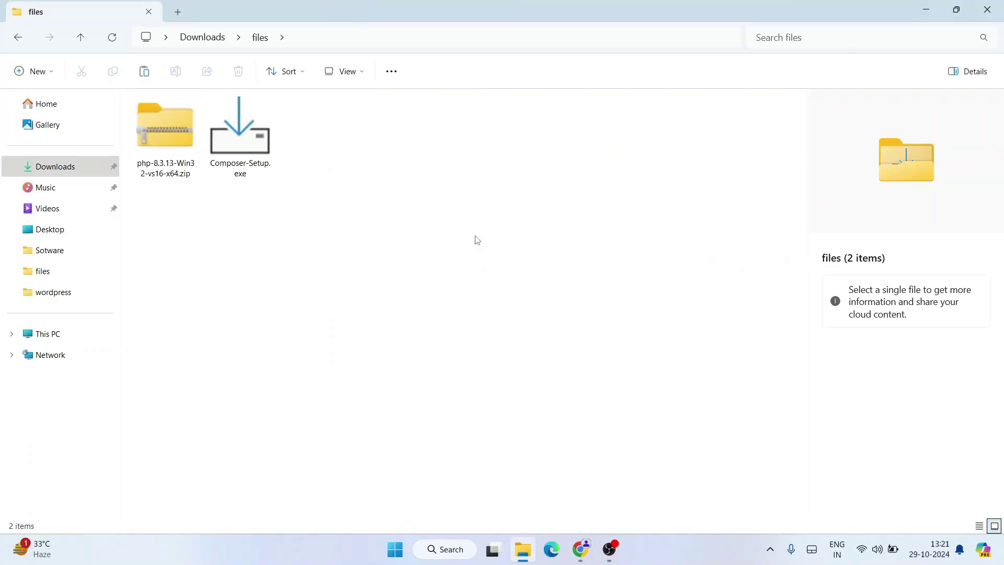
left_click(155, 128)
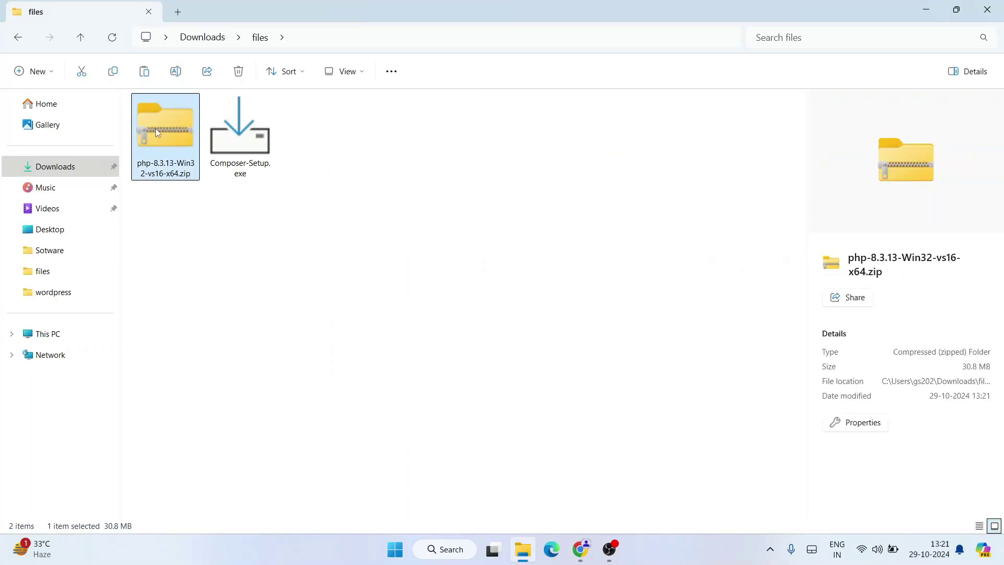
left_click(257, 141)
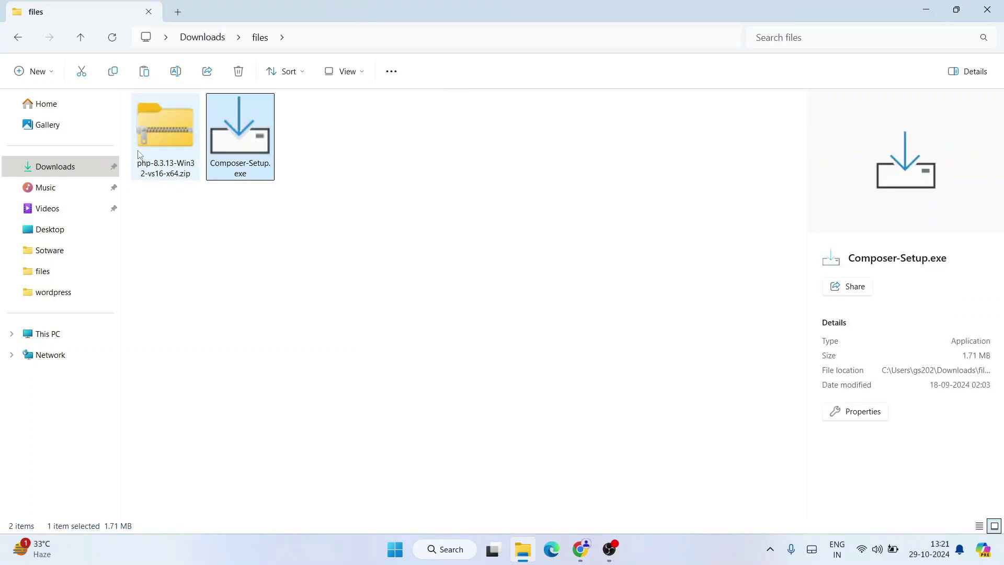
left_click(159, 136)
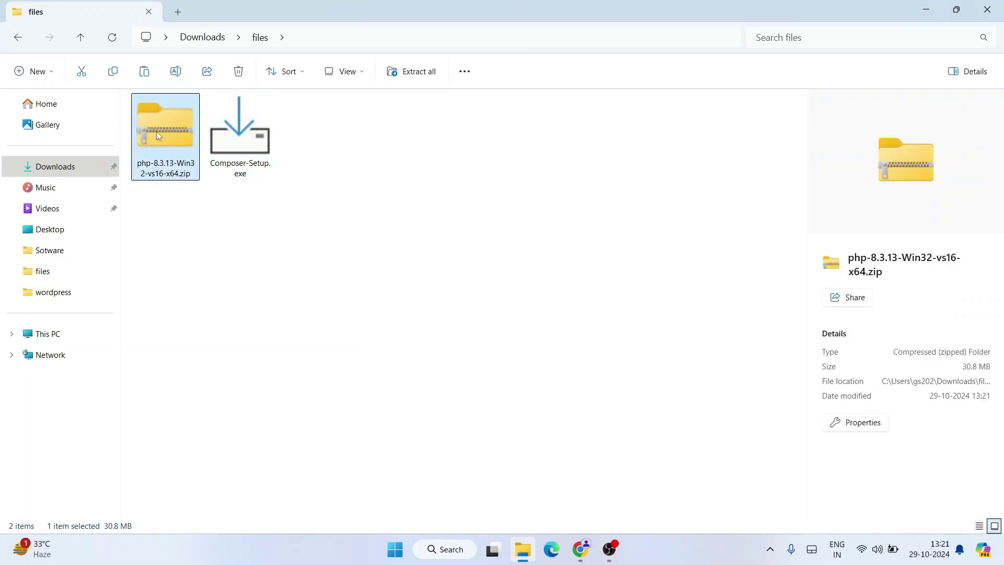
right_click(159, 136)
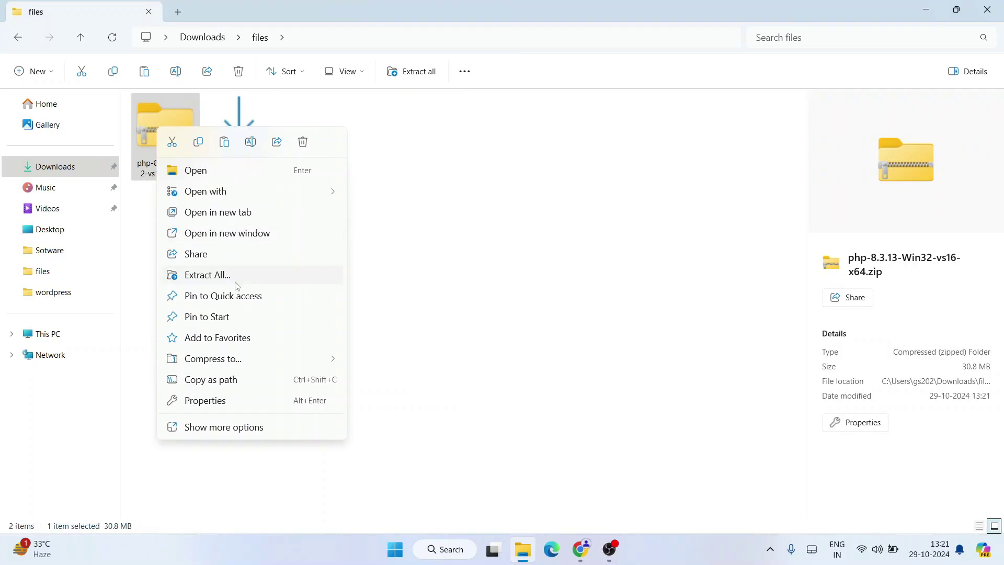
left_click(215, 275)
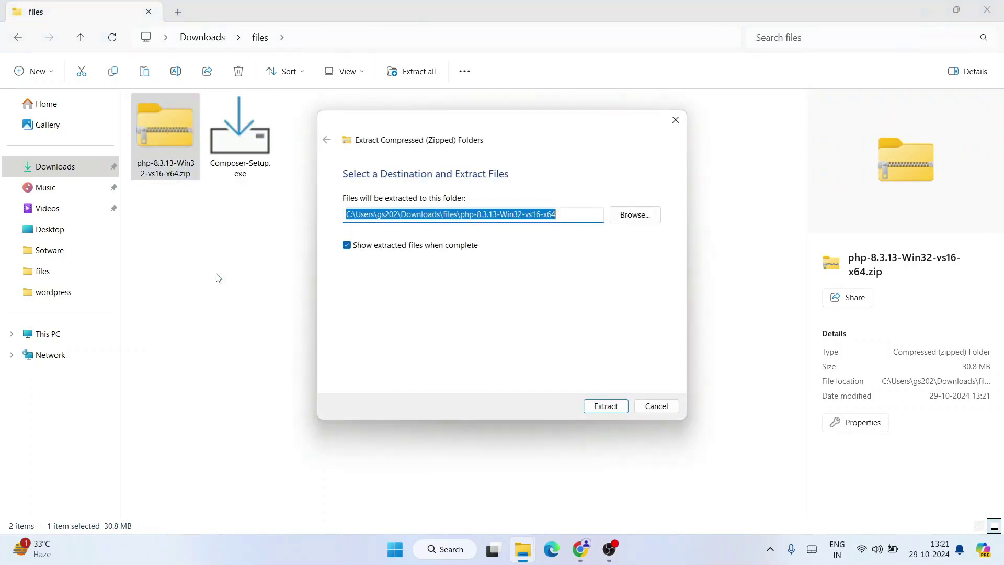
left_click(605, 407)
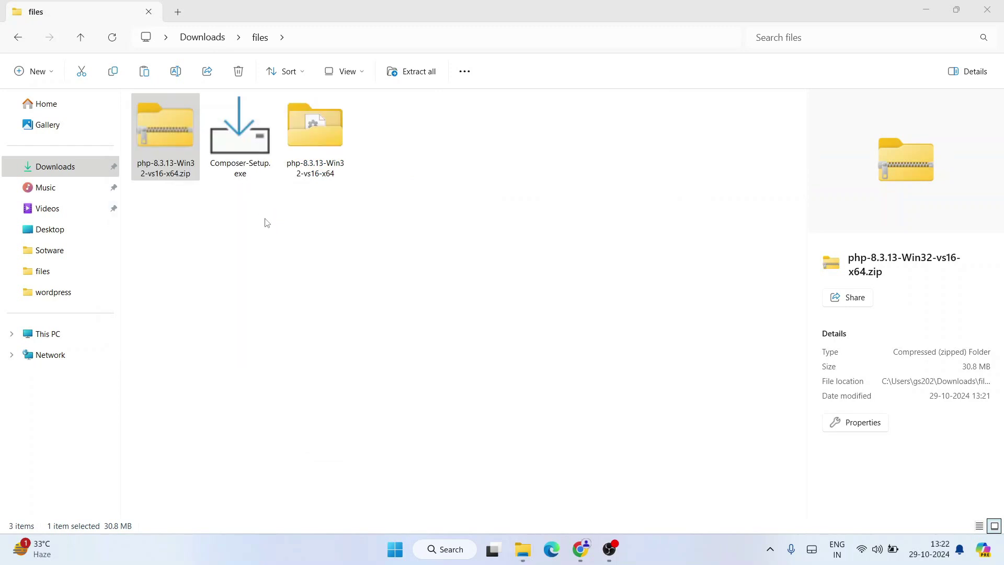
Step: Look through the contents of the extracted PHP folder and return to the files folder
scroll(260, 233, "down", 4)
scroll(426, 197, "up", 4)
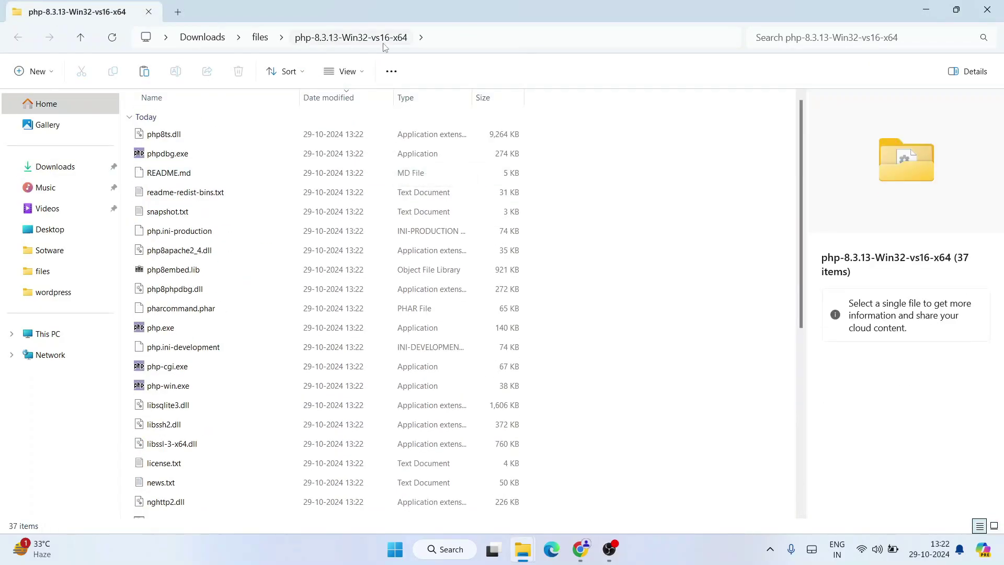
left_click(988, 9)
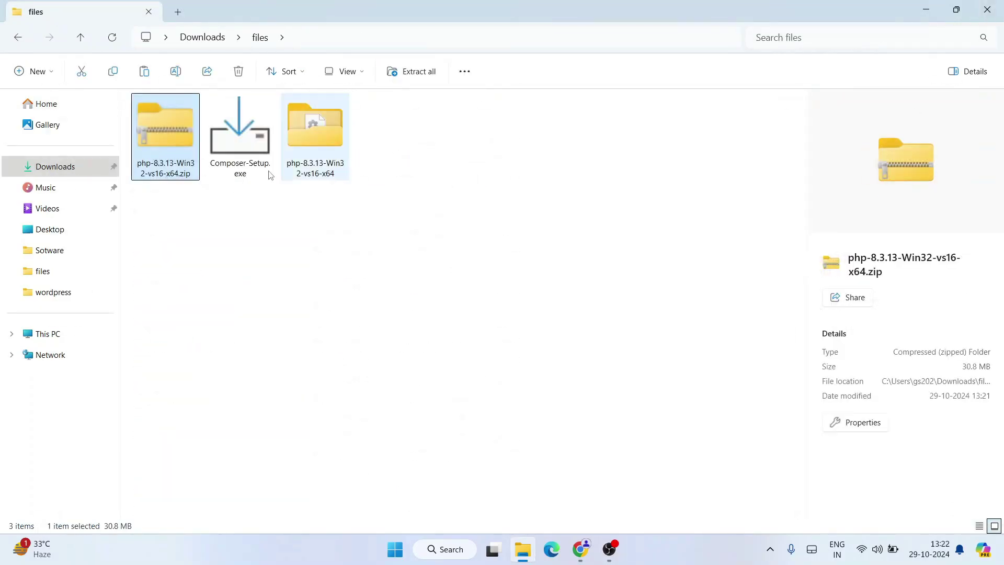
double_click(321, 142)
scroll(320, 148, "down", 5)
scroll(262, 193, "up", 5)
left_click(21, 39)
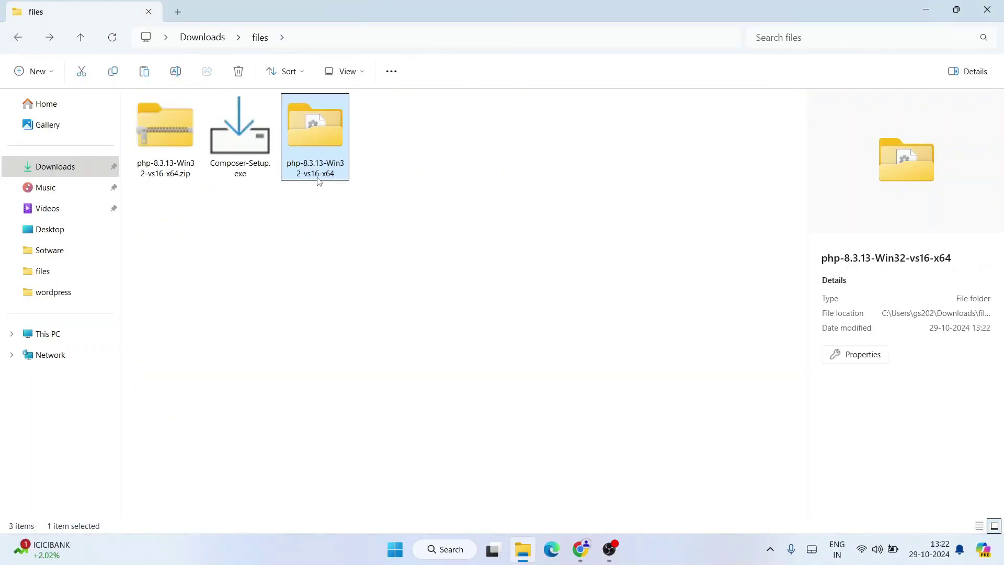
Step: Rename the extracted PHP folder to php-8.3.13
right_click(321, 174)
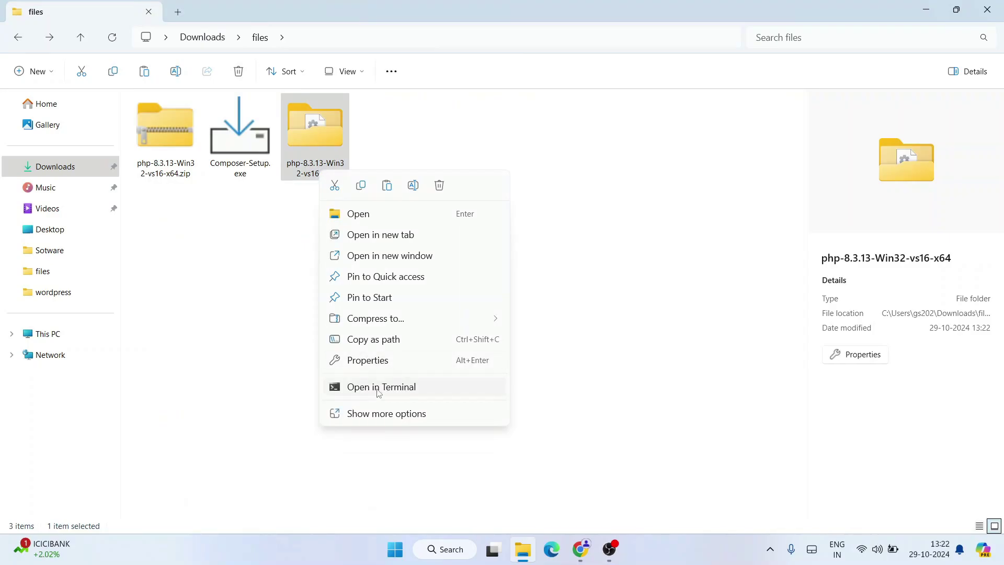
left_click(368, 414)
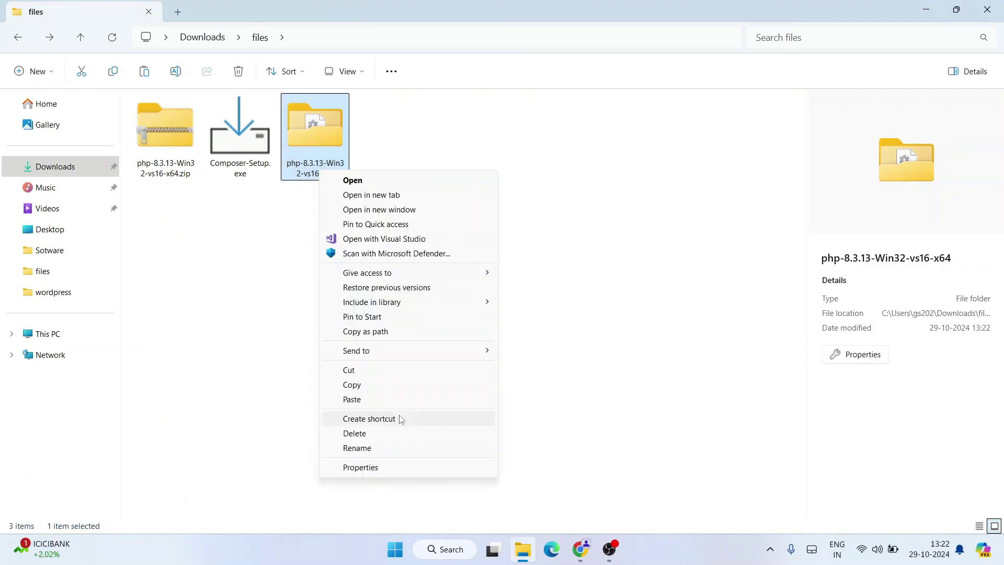
left_click(361, 448)
left_click_drag(348, 177, 333, 164)
key("BackSpace")
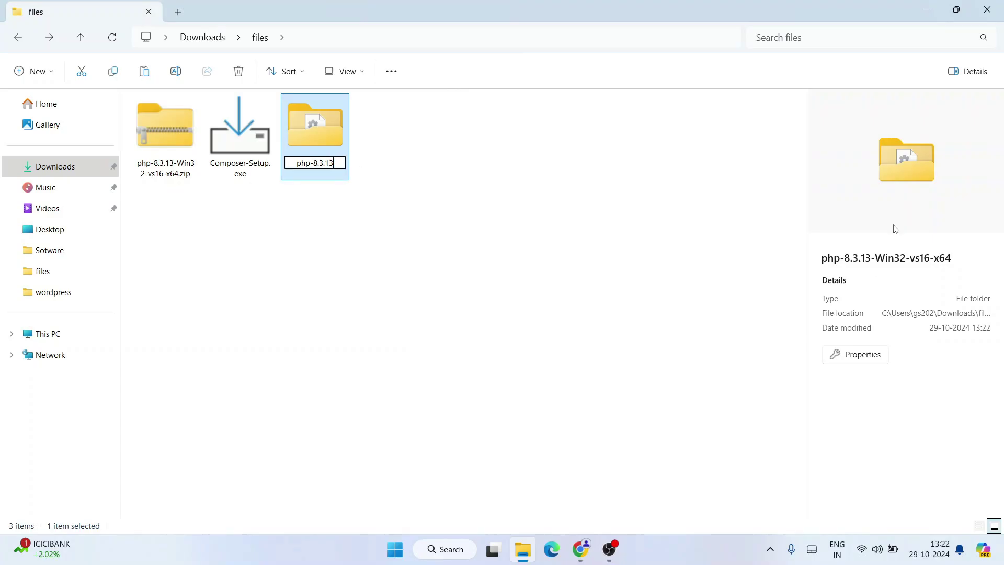
key("Return")
left_click(411, 156)
Step: Confirm the new folder name and move php-8.3.13 from Downloads\files to the root of the C: drive
left_click(331, 142)
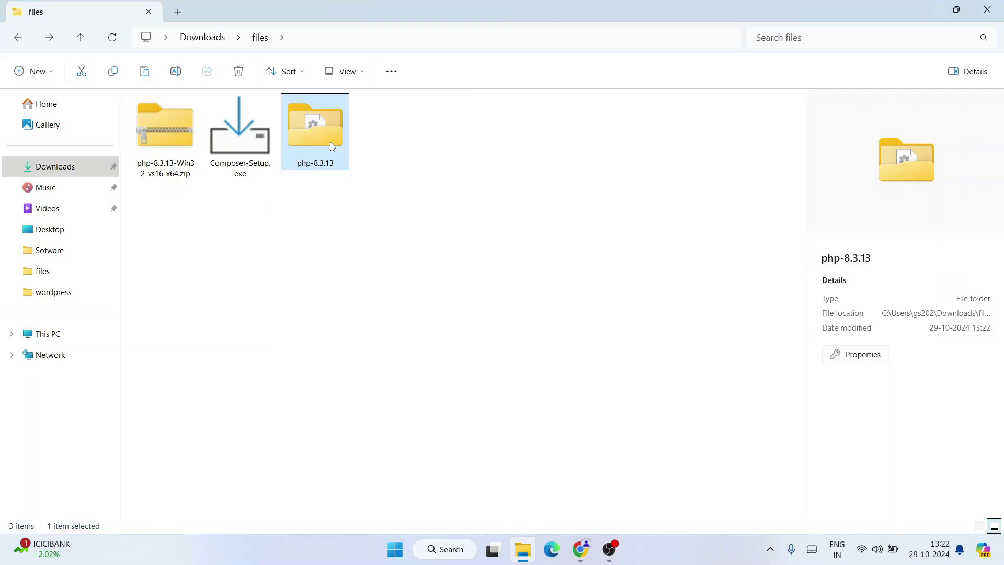
right_click(324, 133)
left_click(339, 146)
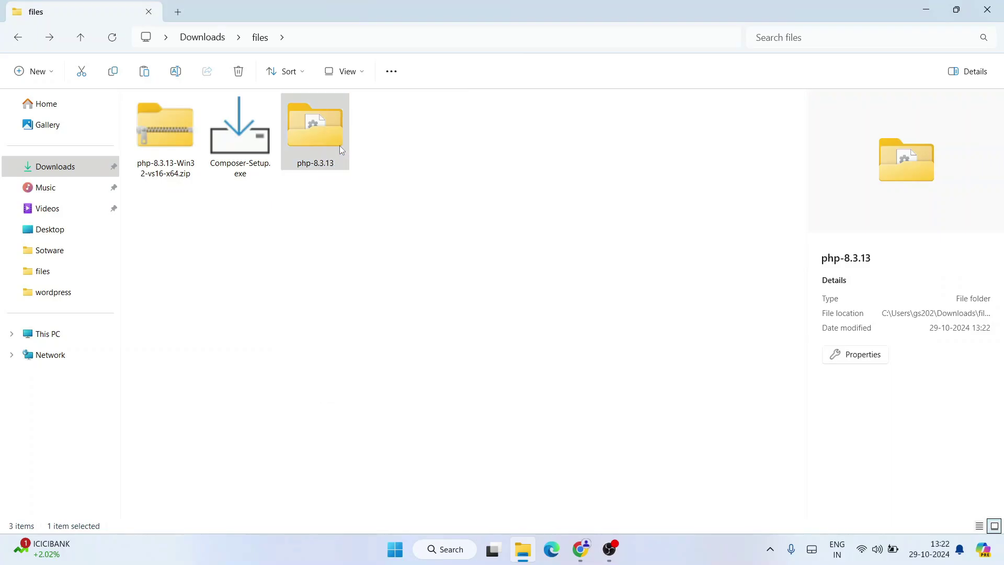
left_click(52, 335)
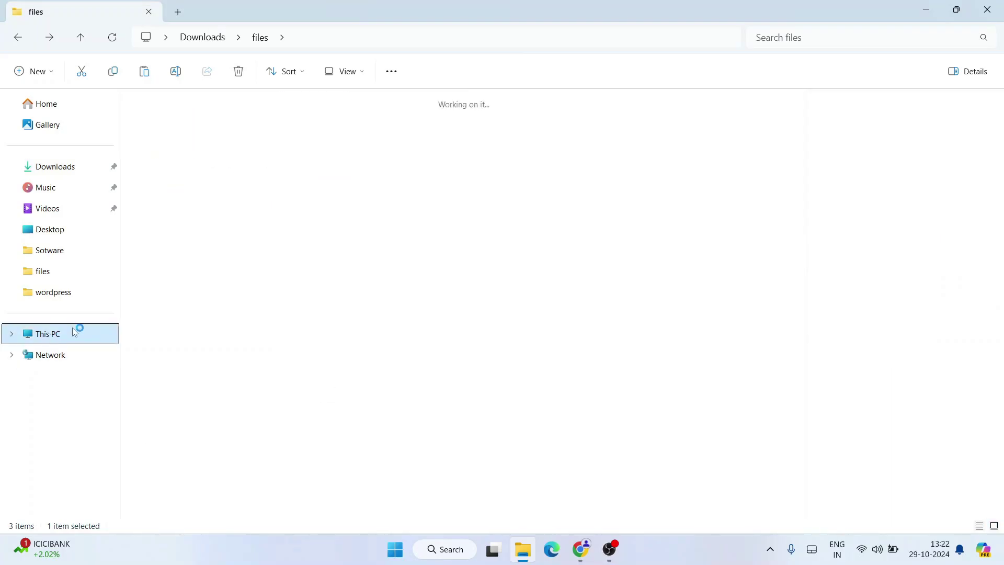
double_click(214, 131)
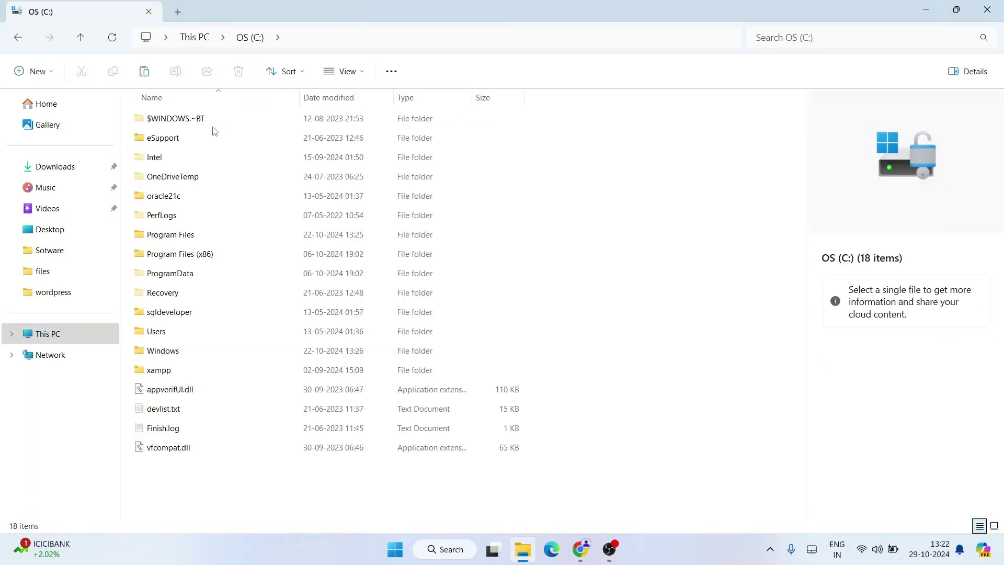
right_click(575, 149)
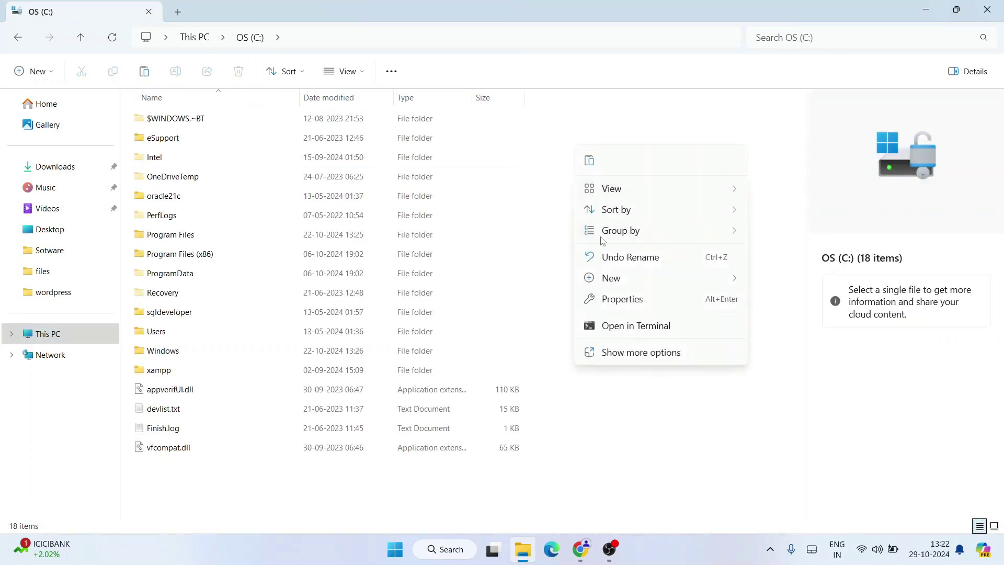
left_click(589, 161)
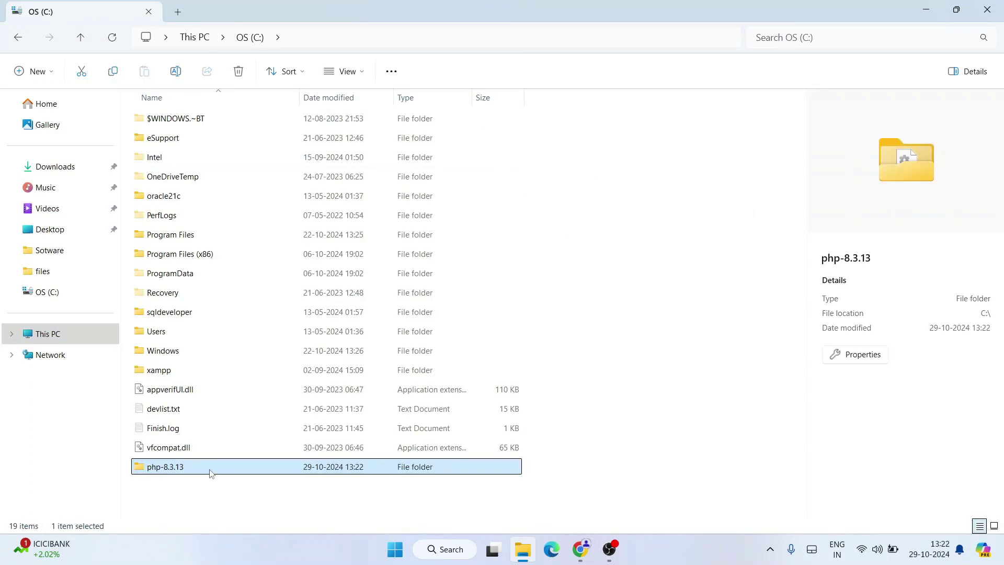
Step: Open the php-8.3.13 folder on the C: drive and locate php.exe in it
double_click(205, 471)
scroll(273, 293, "down", 5)
scroll(273, 298, "up", 5)
scroll(273, 297, "down", 5)
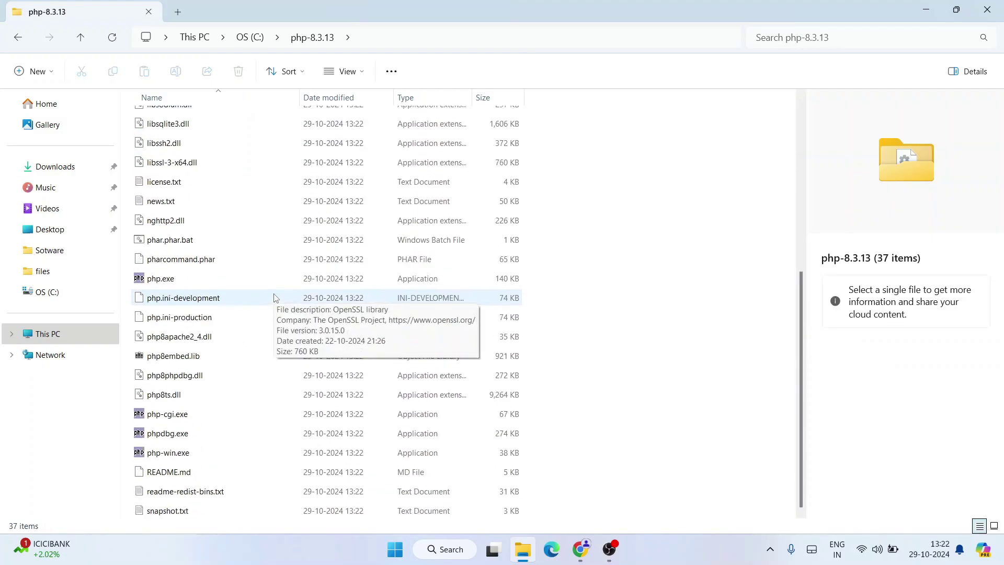
left_click(166, 281)
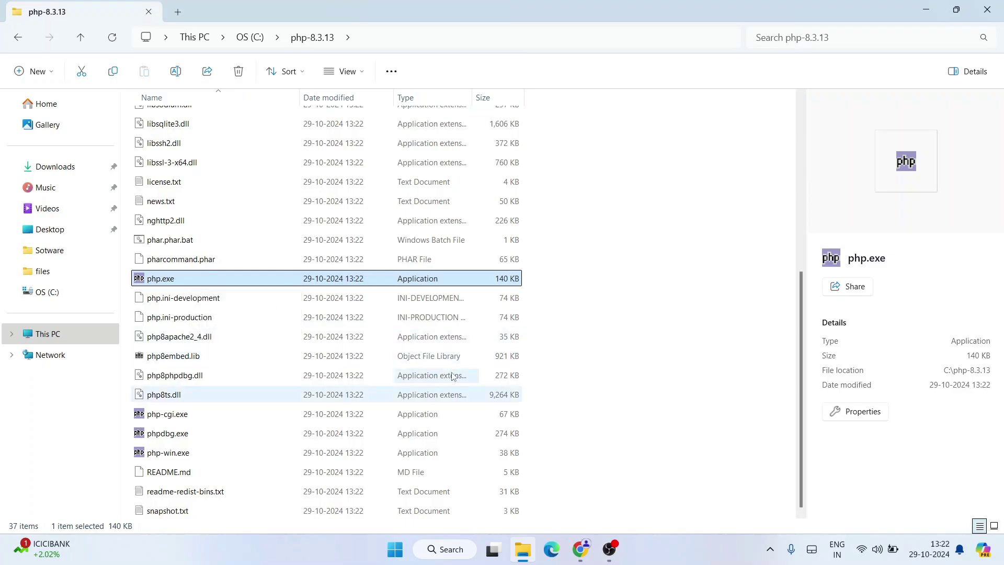
scroll(453, 377, "up", 5)
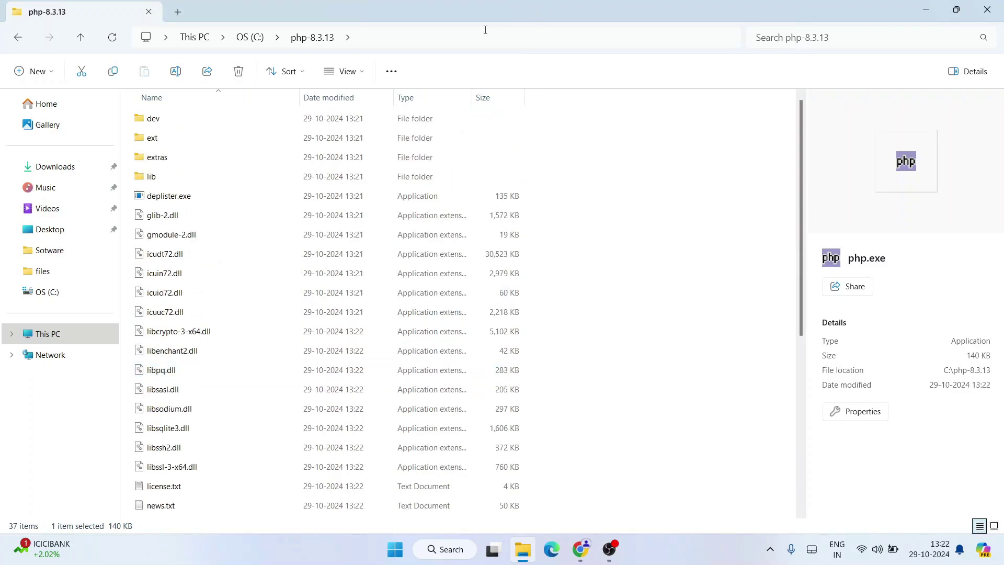
Step: Copy the folder path C:\php-8.3.13
left_click(467, 42)
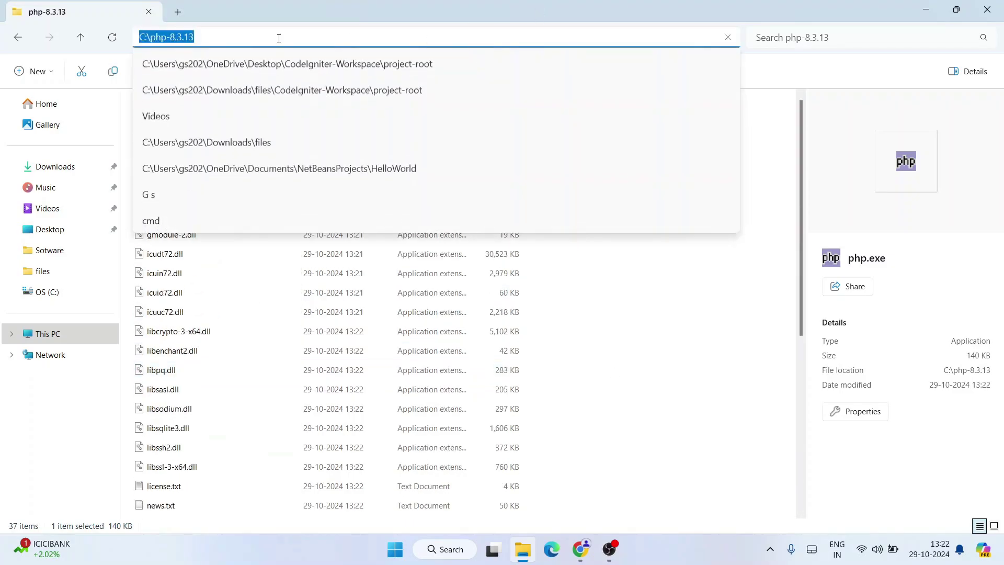
right_click(317, 33)
left_click(330, 67)
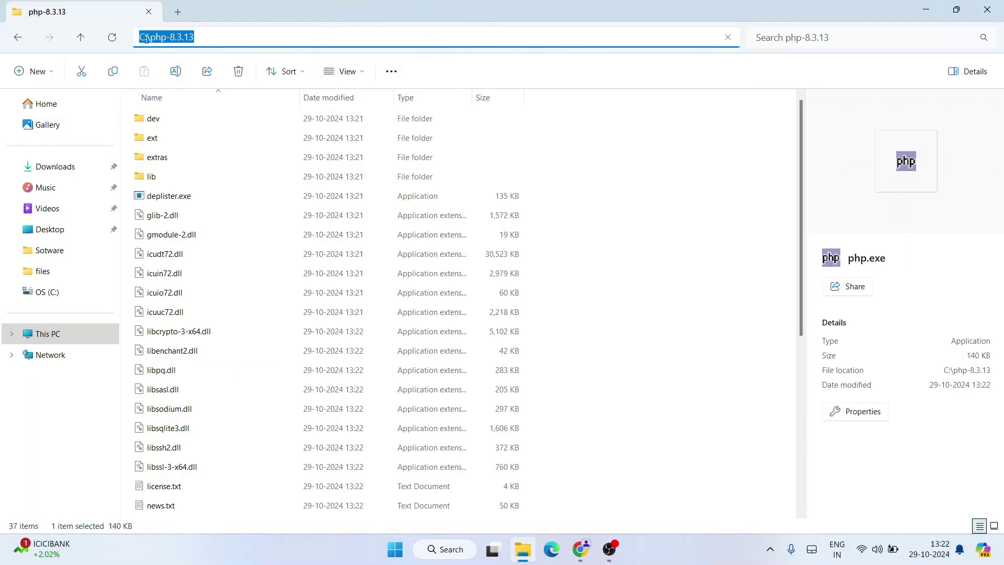
Step: Search Windows for "environ" and open the Environment Variables dialog from the system environment settings
left_click(443, 552)
type("environ")
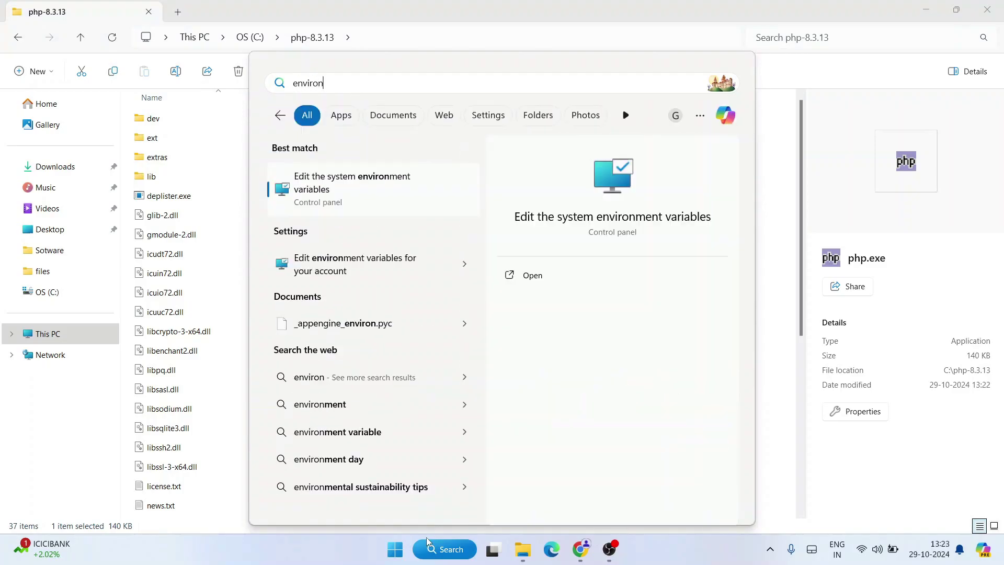
left_click(404, 188)
left_click_drag(157, 99, 449, 97)
left_click(586, 334)
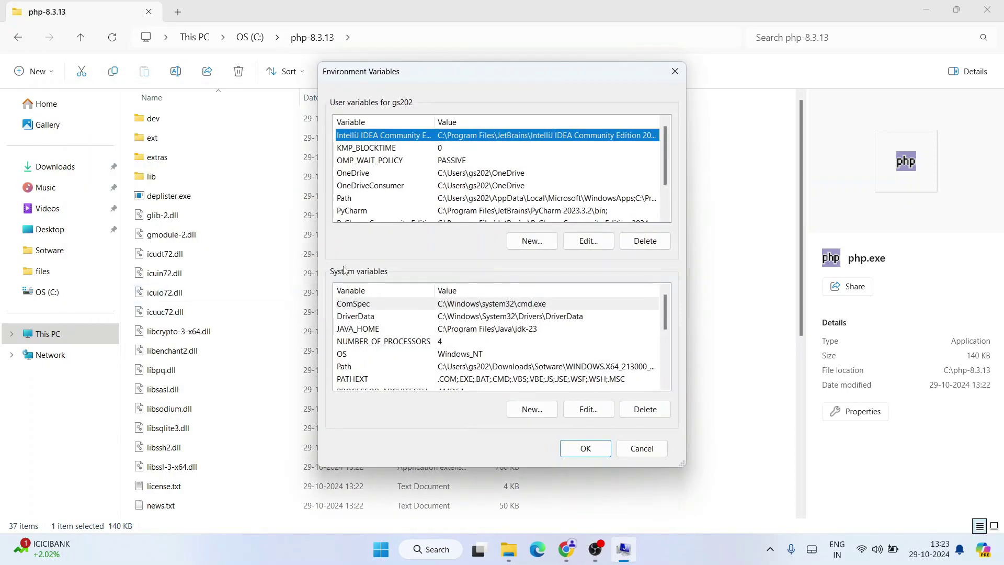
Step: Add the copied path C:\php-8.3.13 as a new entry in the system Path variable and save all changes
left_click(348, 367)
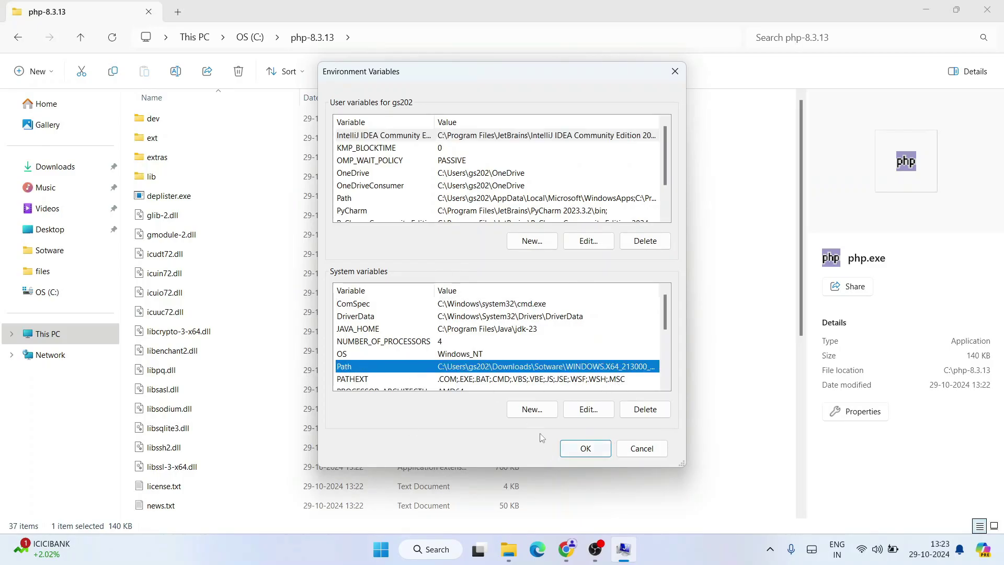
left_click(587, 410)
left_click_drag(414, 108, 428, 101)
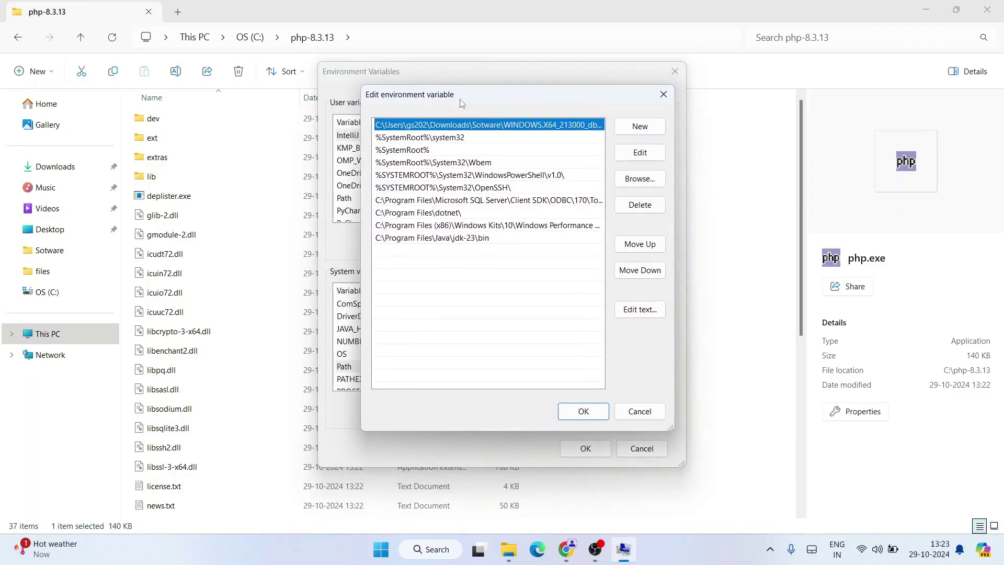
left_click(640, 126)
right_click(386, 249)
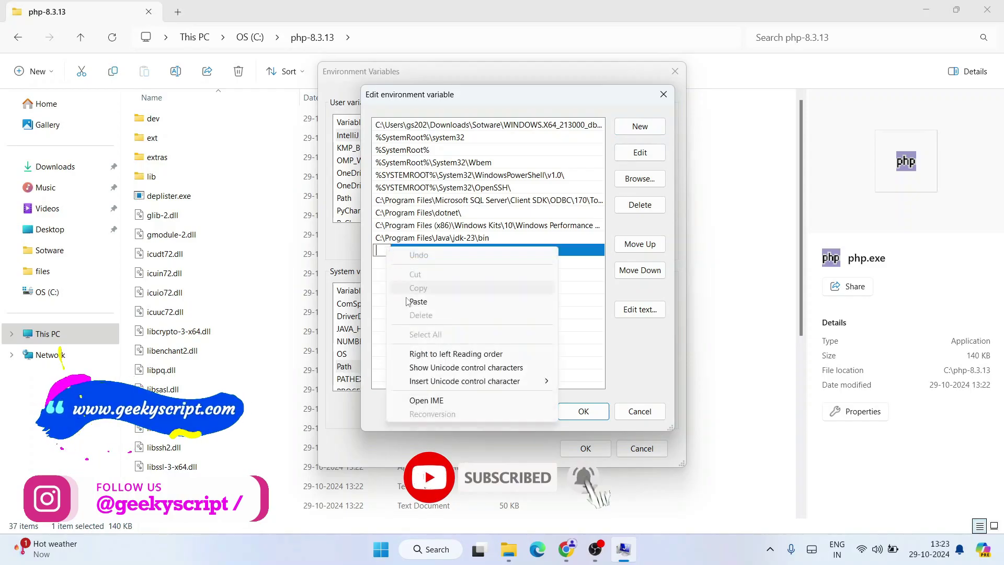
left_click(411, 301)
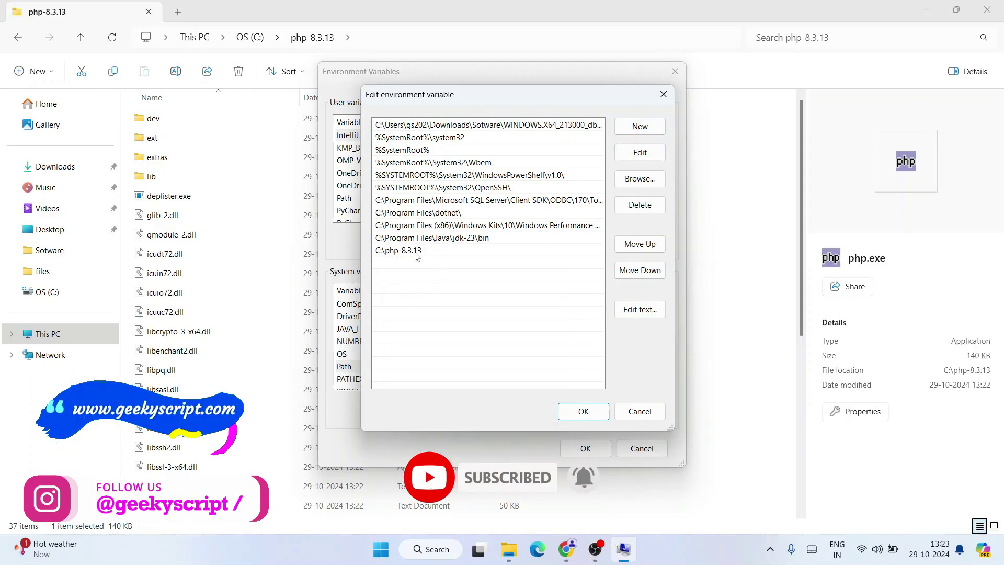
left_click(589, 412)
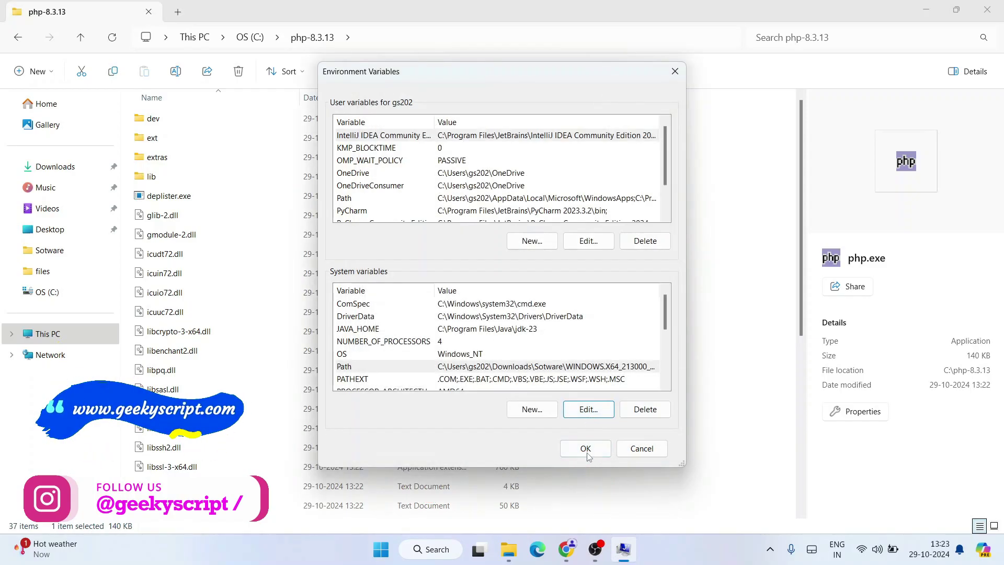
left_click(586, 449)
left_click(521, 370)
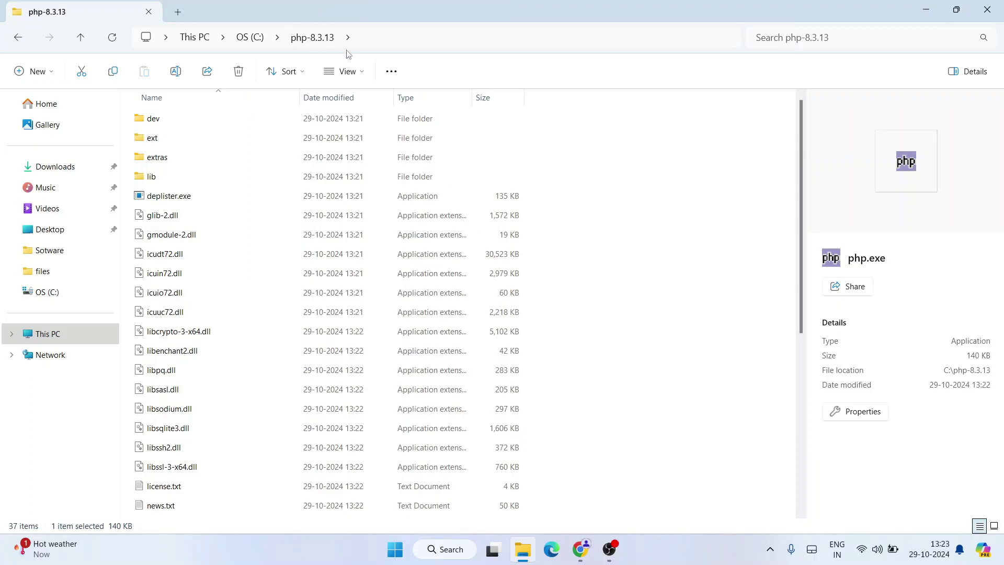
Step: Run Composer-Setup.exe from the files folder, choosing installation for all users and leaving Developer mode off
left_click(39, 274)
double_click(248, 143)
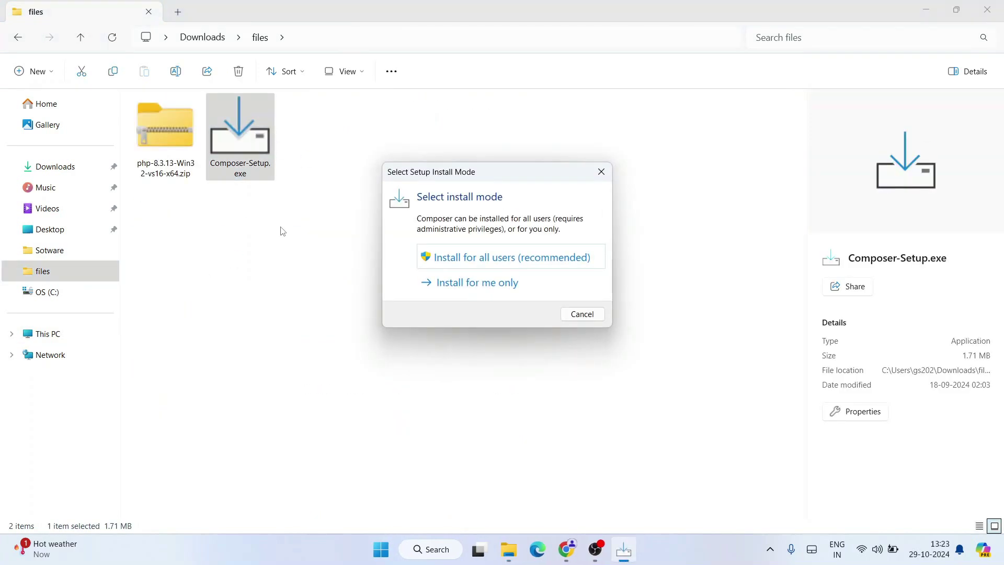
left_click(539, 261)
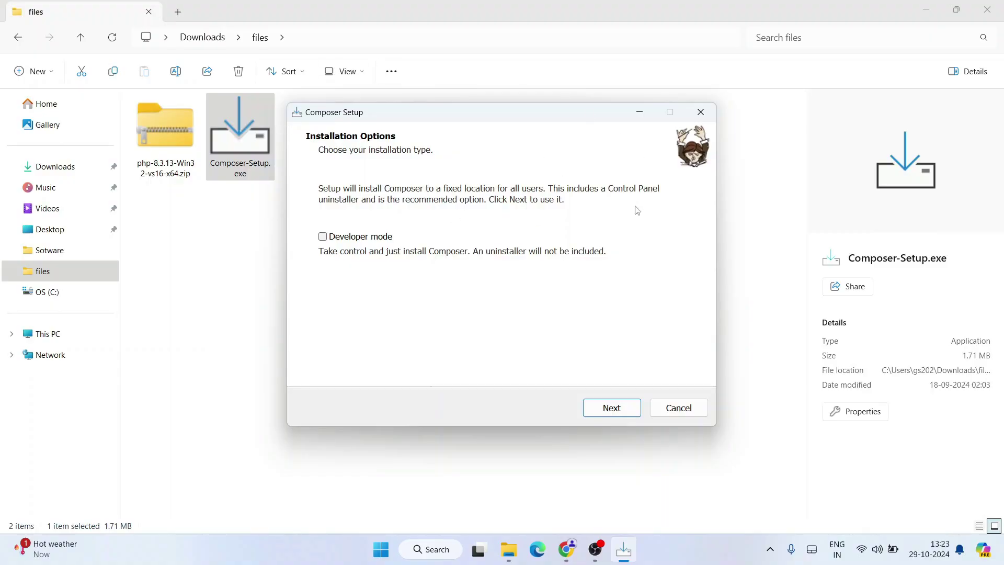
left_click(627, 416)
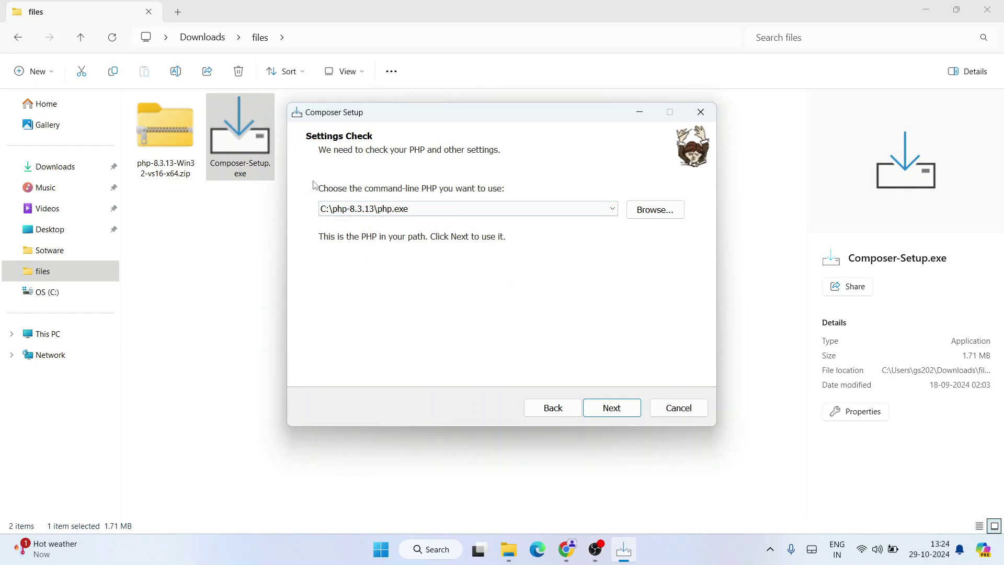
Step: Install Composer with C:\php-8.3.13\php.exe as the command-line PHP and no proxy, and finish the setup
left_click(610, 409)
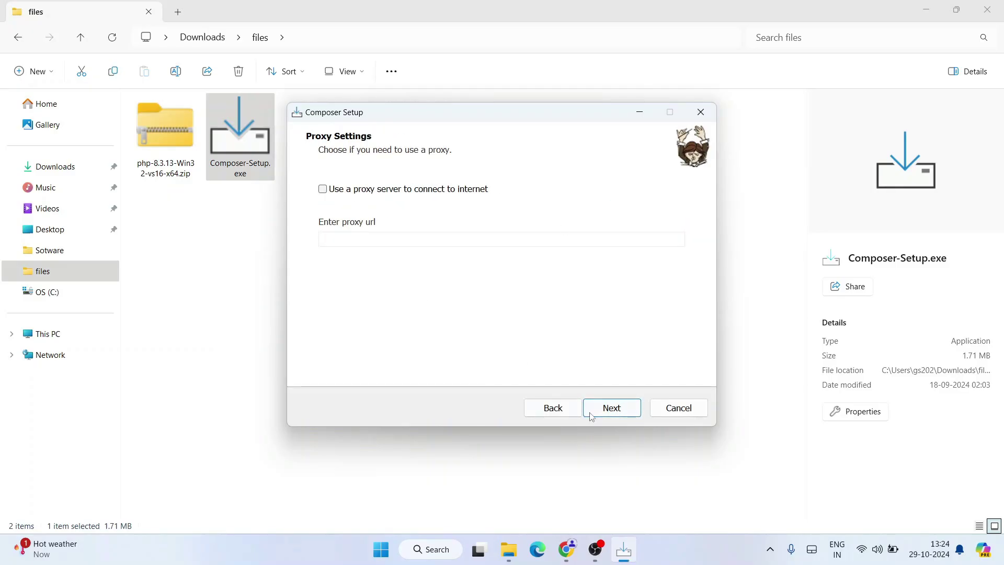
left_click(617, 413)
left_click(621, 406)
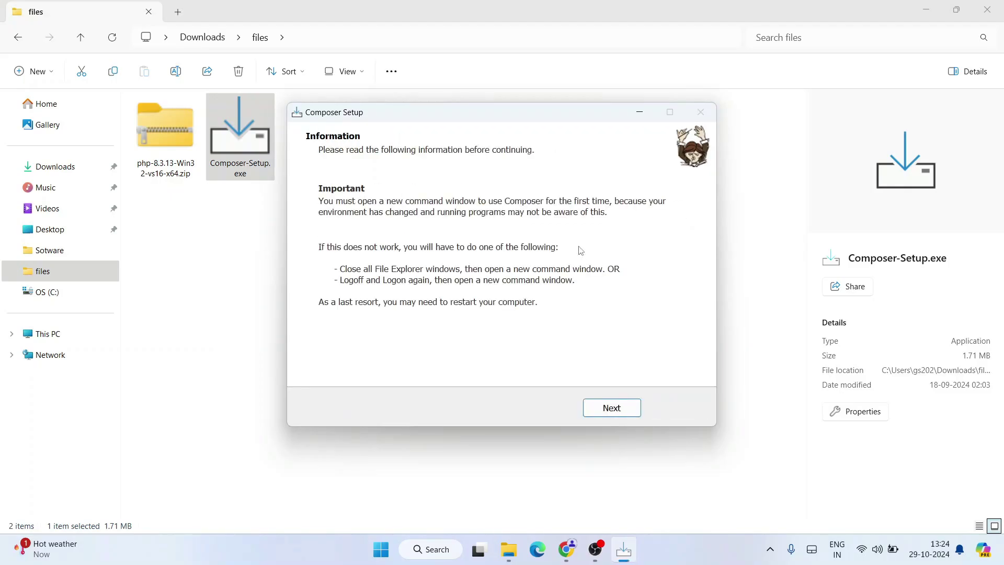
left_click(612, 409)
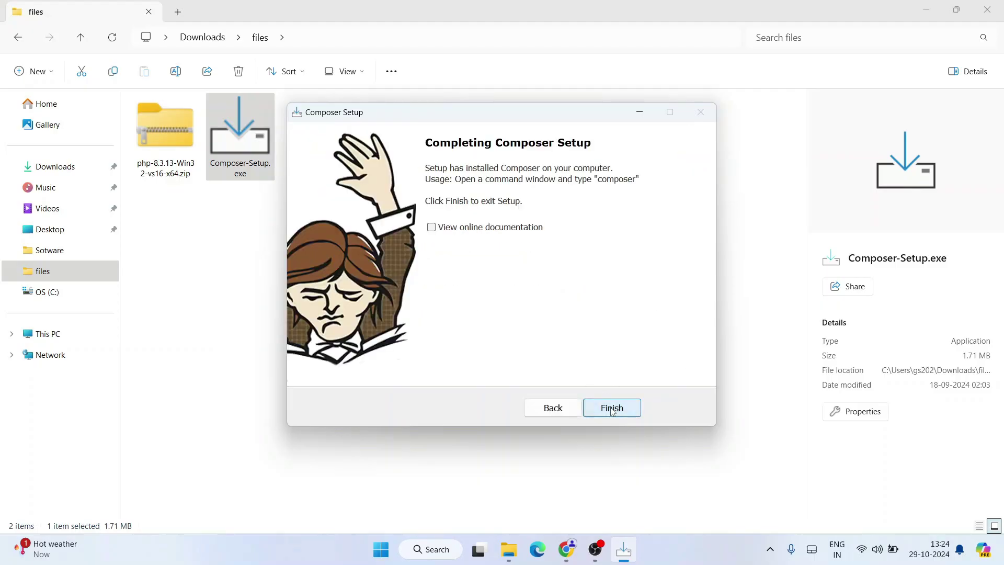
left_click(611, 409)
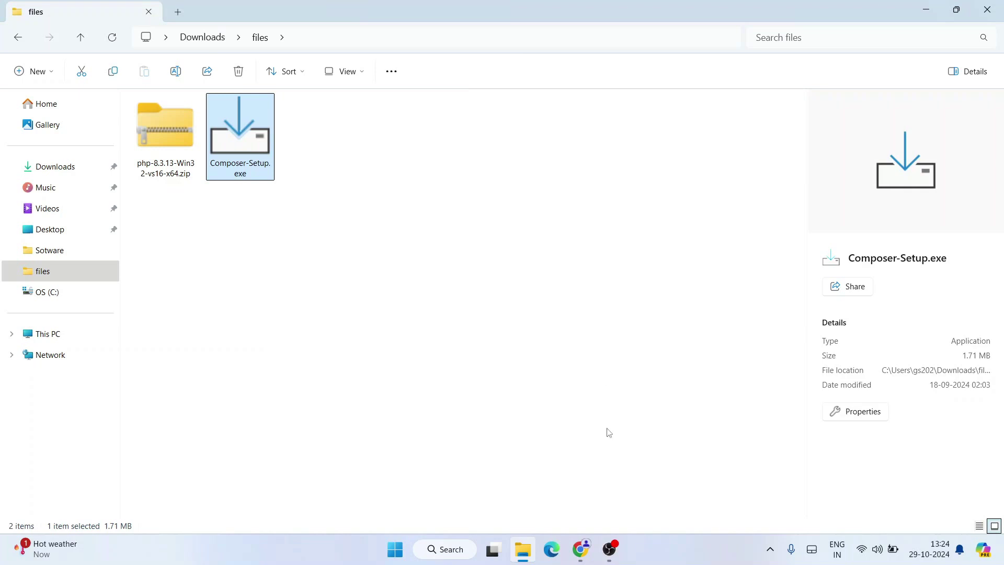
Step: Switch to a new Command Prompt window and run the composer command
left_click(441, 548)
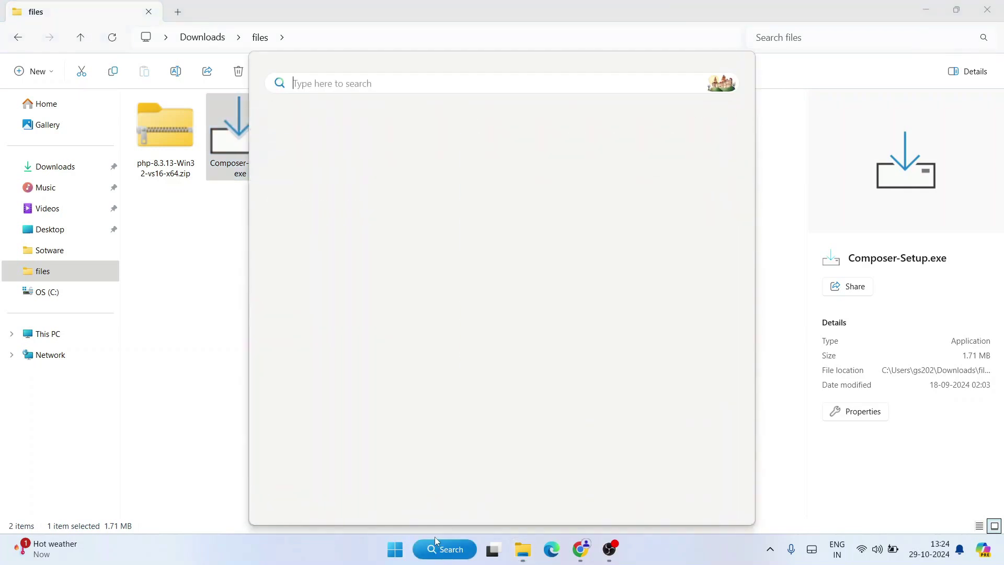
type("cmd")
left_click(372, 197)
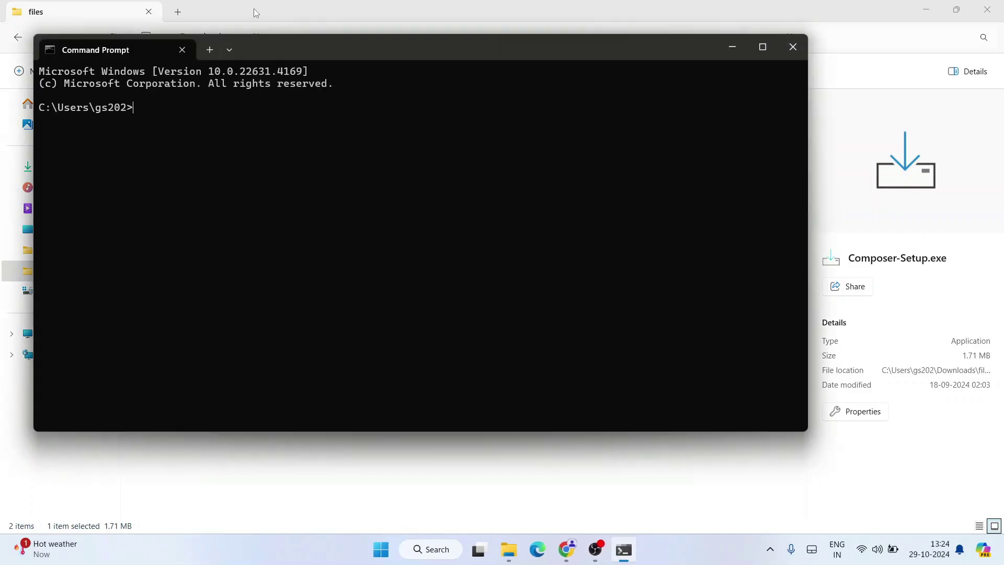
left_click_drag(253, 47, 529, 96)
type("comp")
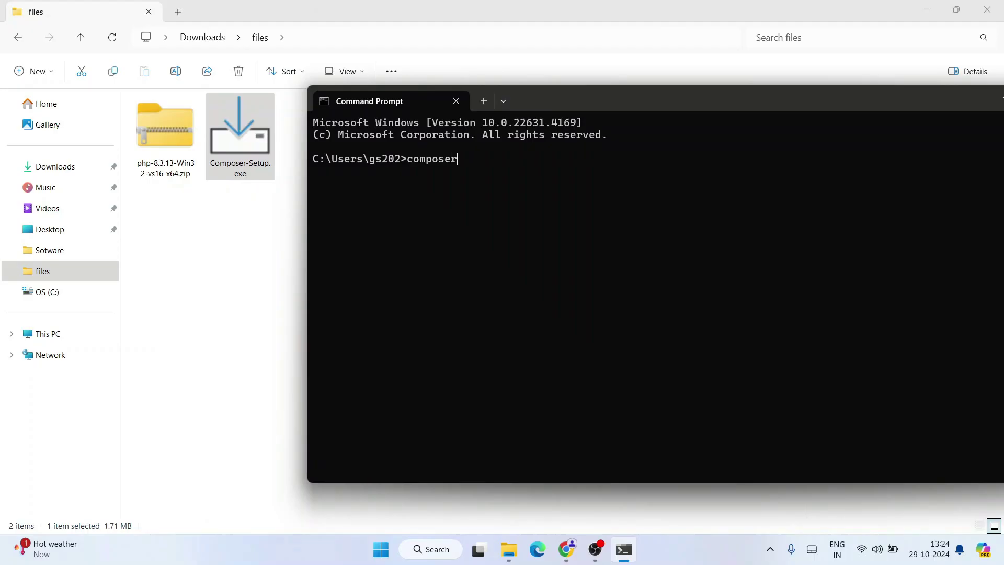
type("oser")
key("Return")
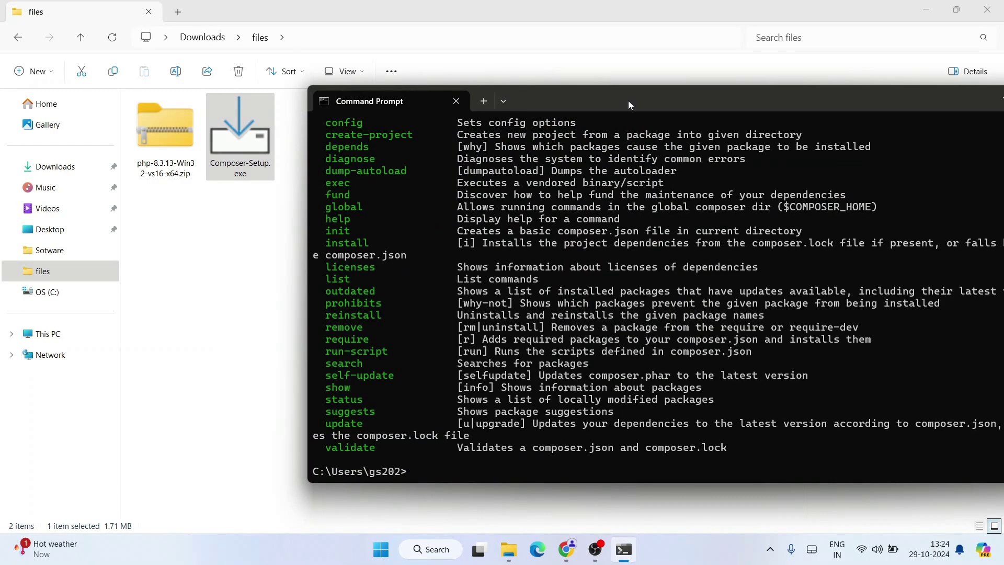
Step: Review the composer command's output from the start and check the installed Composer version
scroll(579, 328, "up", 12)
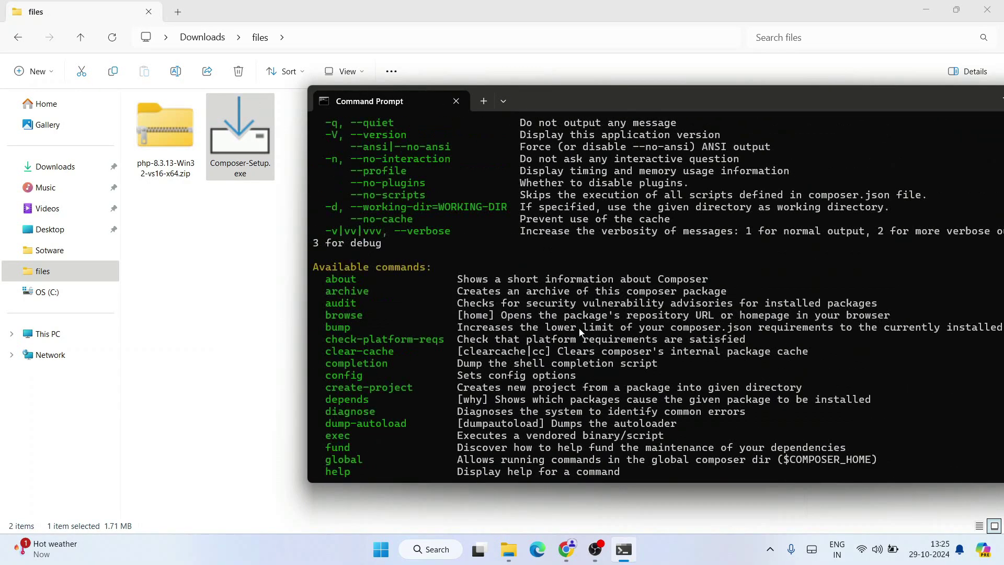
scroll(579, 333, "up", 2)
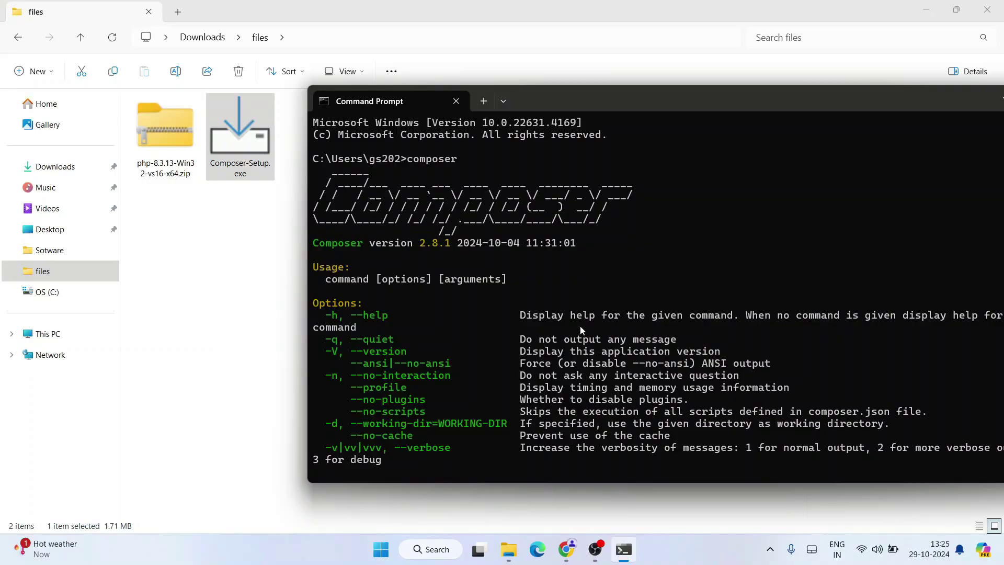
left_click_drag(317, 172, 584, 236)
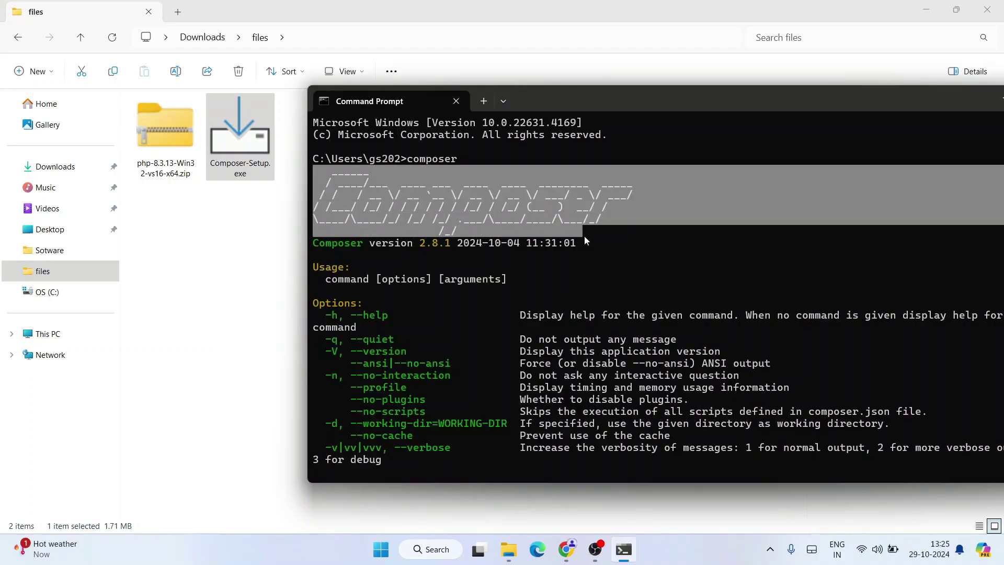
left_click(413, 245)
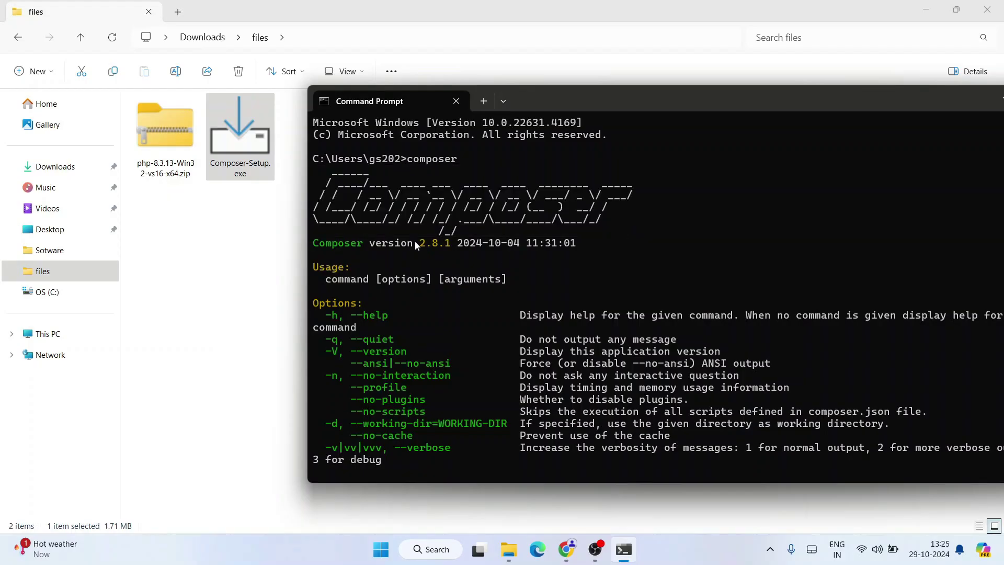
left_click(467, 246)
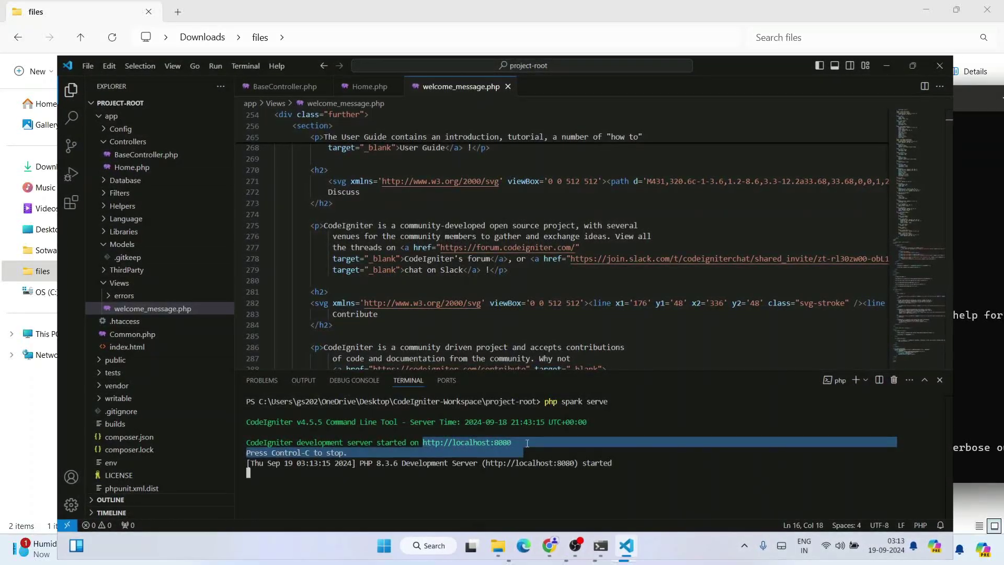
Step: Open the CodeIgniter development server address localhost:8080 in the browser and review the welcome page
left_click(468, 448, "ctrl")
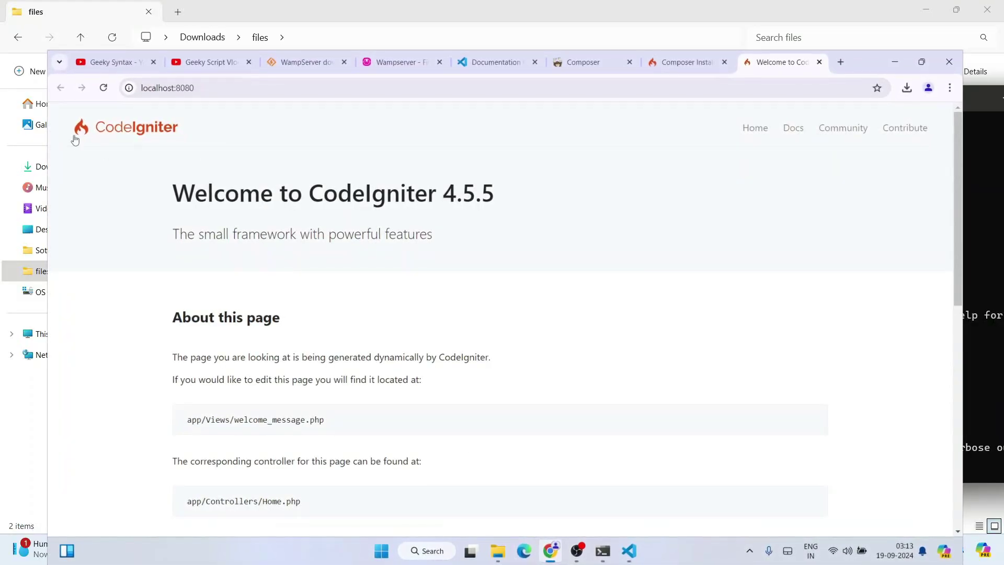
left_click_drag(168, 175, 652, 505)
left_click(544, 434)
scroll(560, 423, "down", 5)
scroll(565, 431, "up", 3)
scroll(565, 430, "up", 2)
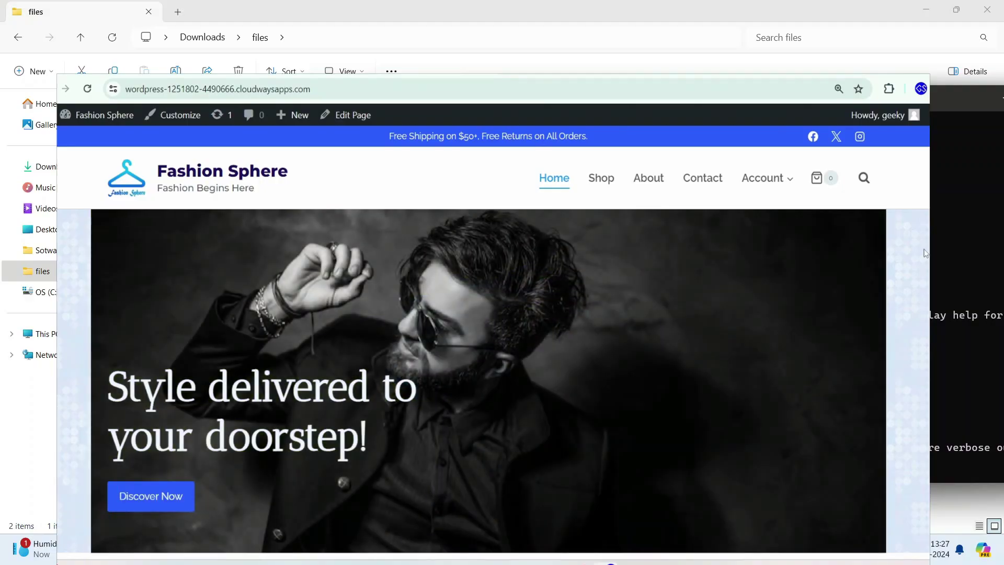
Step: Find Women Ethnic Saree No 2 on the Fashion Sphere home page, open its product page and add one to the cart
scroll(923, 253, "down", 15)
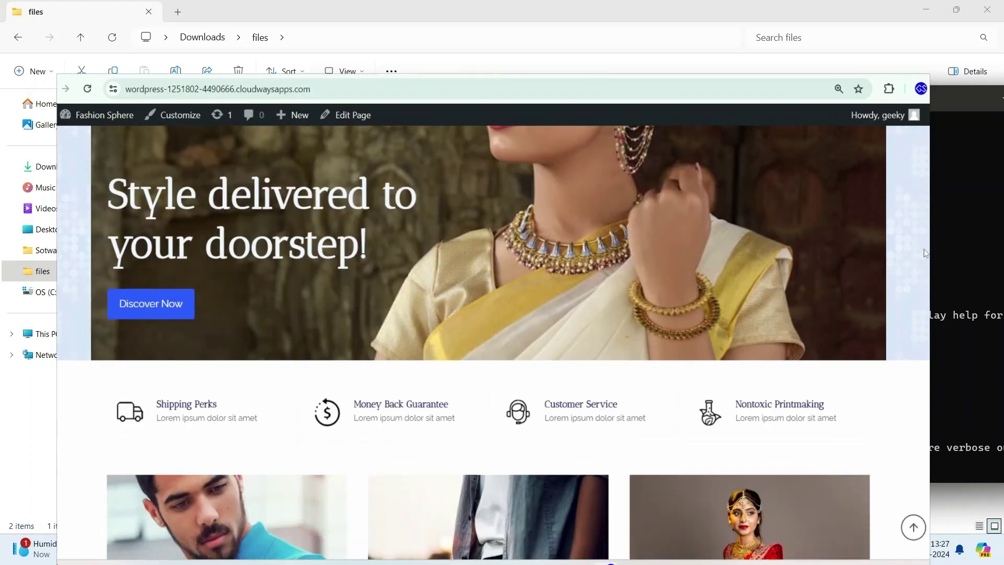
scroll(924, 253, "down", 20)
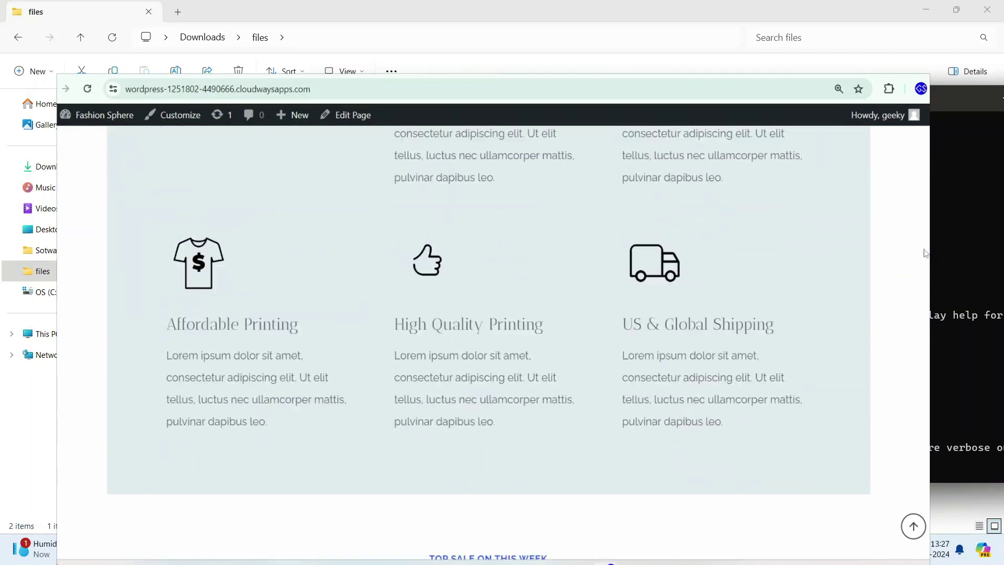
scroll(923, 254, "down", 20)
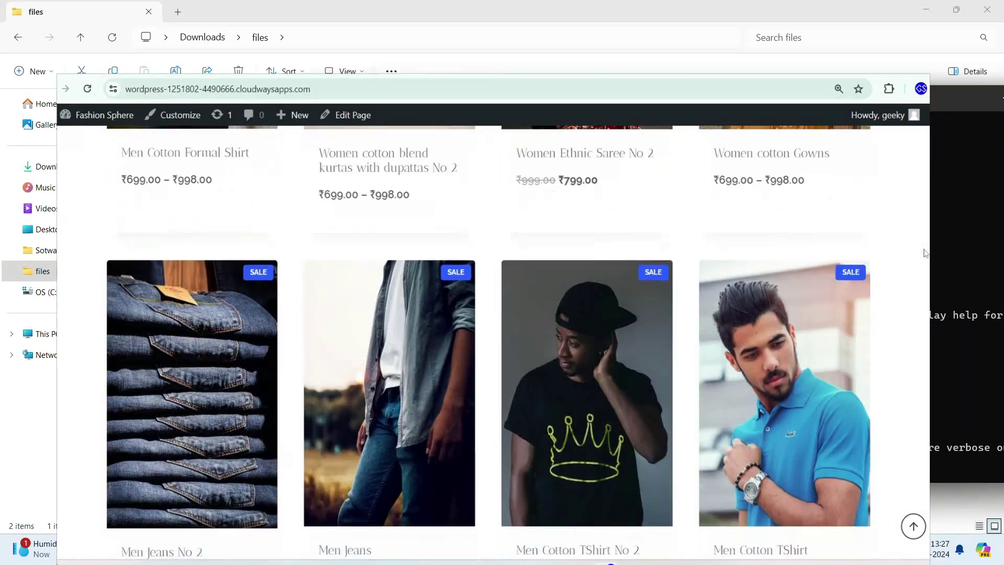
scroll(925, 253, "down", 10)
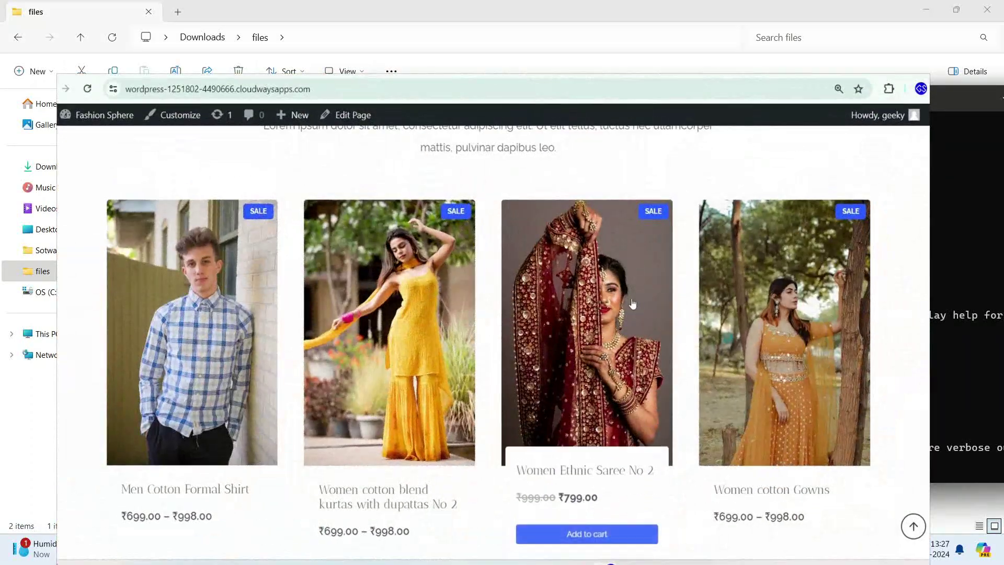
left_click(636, 302)
scroll(621, 309, "down", 3)
scroll(620, 308, "down", 10)
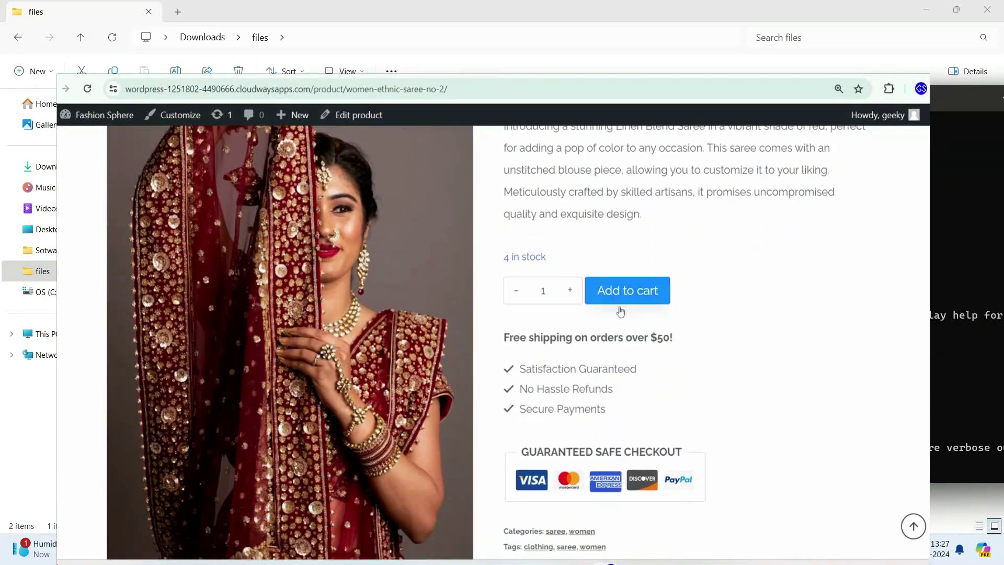
scroll(621, 310, "up", 6)
scroll(621, 309, "up", 3)
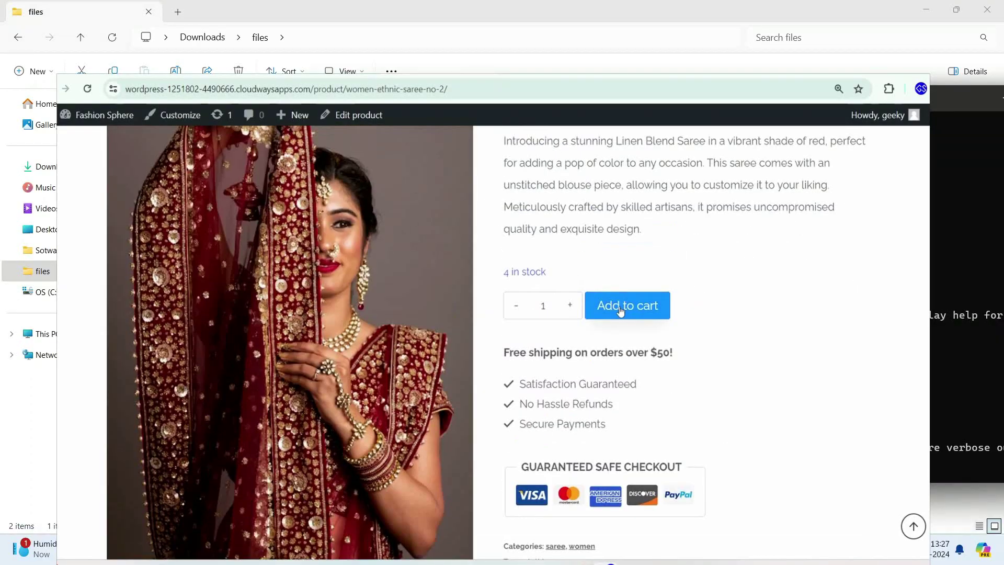
left_click(620, 310)
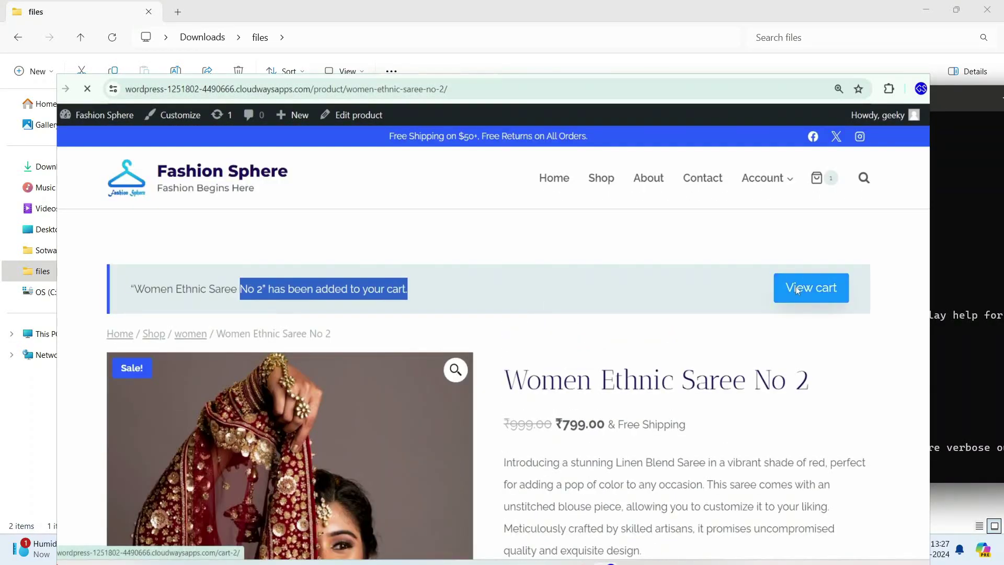
Step: Open the cart and apply the coupon code GEEKY
left_click(796, 290)
left_click(200, 376)
type("GEEK")
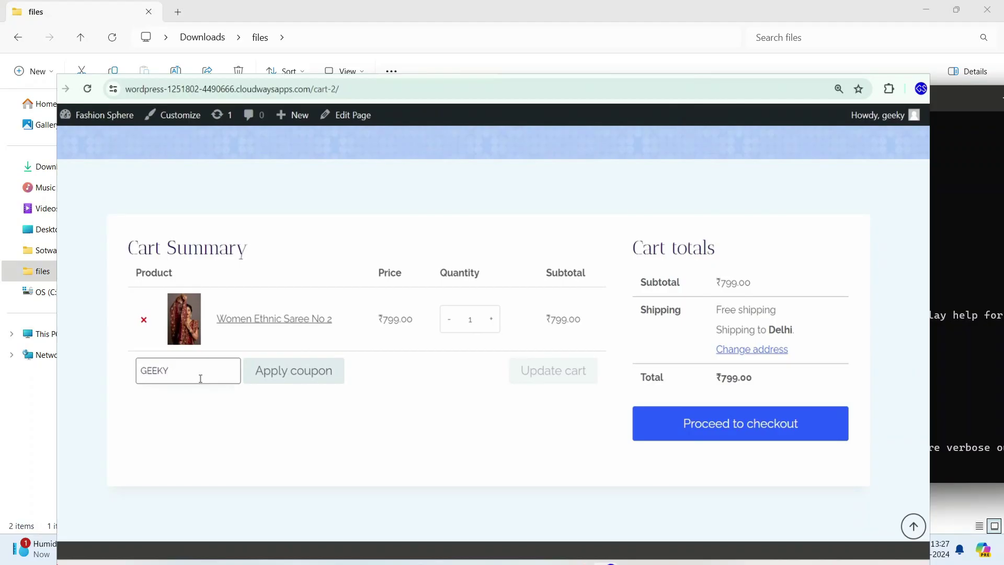
type("Y")
left_click(274, 377)
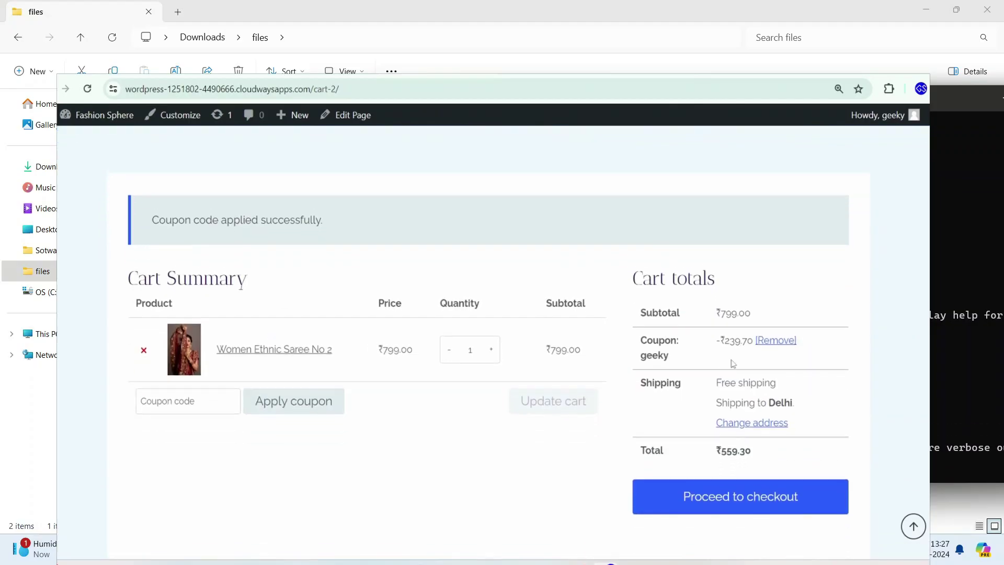
Step: Proceed to checkout from the cart, place the cash-on-delivery order and review the order page
left_click_drag(715, 318, 754, 320)
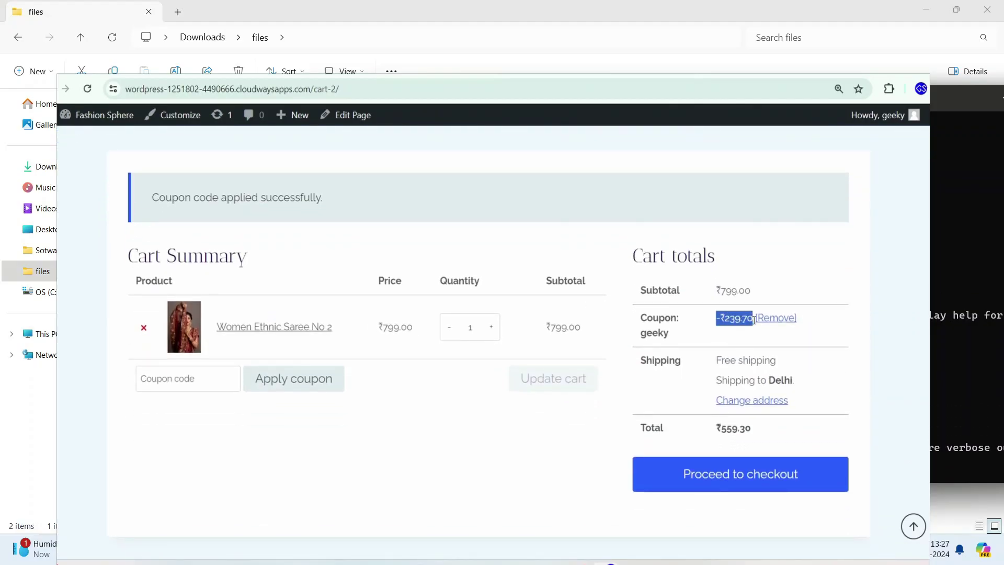
left_click(789, 482)
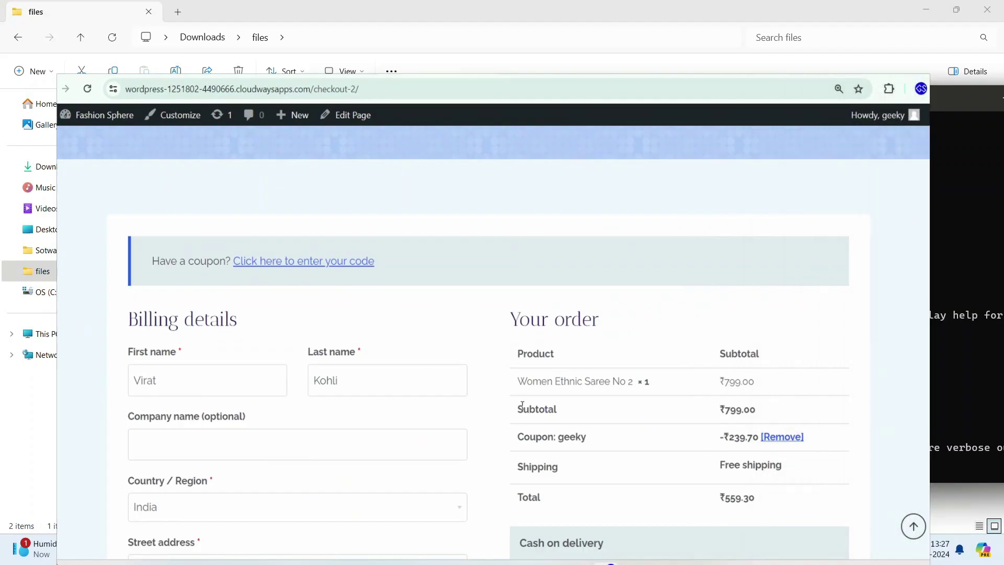
scroll(522, 405, "down", 5)
left_click(704, 476)
left_click_drag(130, 247, 511, 258)
left_click(513, 257)
scroll(512, 258, "down", 6)
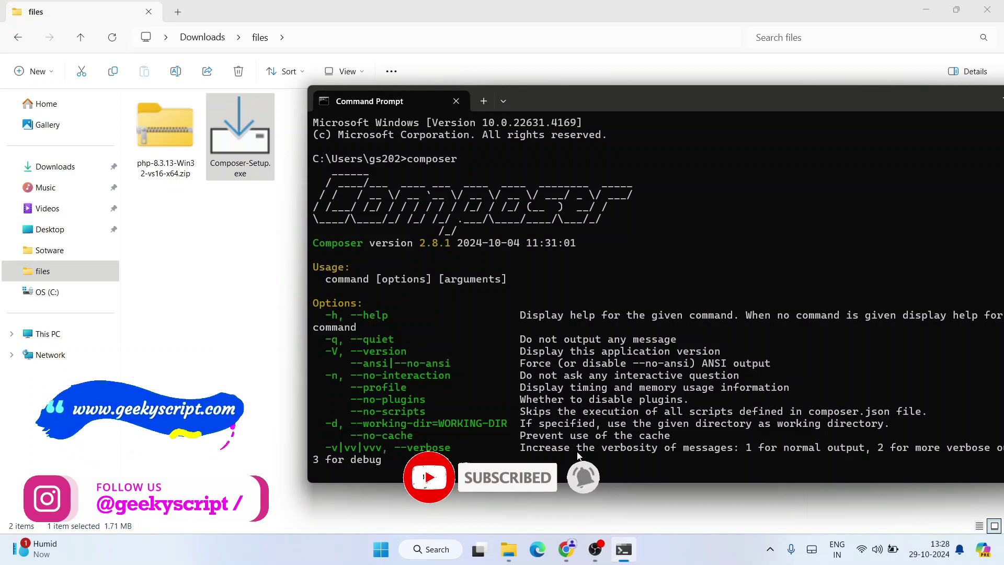
Step: Switch to Chrome and look through the videos on the Geeky Syntax YouTube channel
left_click(566, 549)
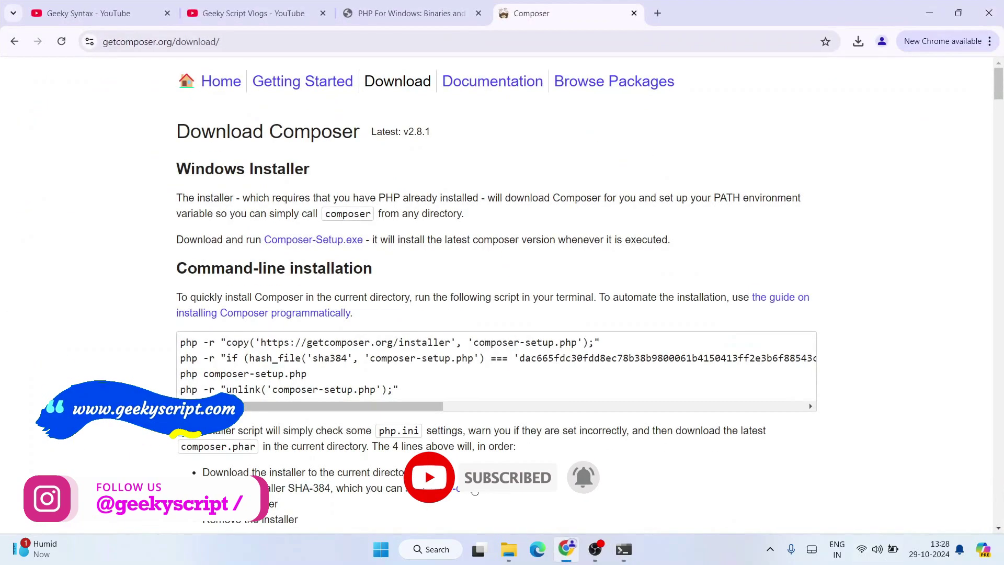
left_click(105, 13)
left_click_drag(232, 257, 509, 256)
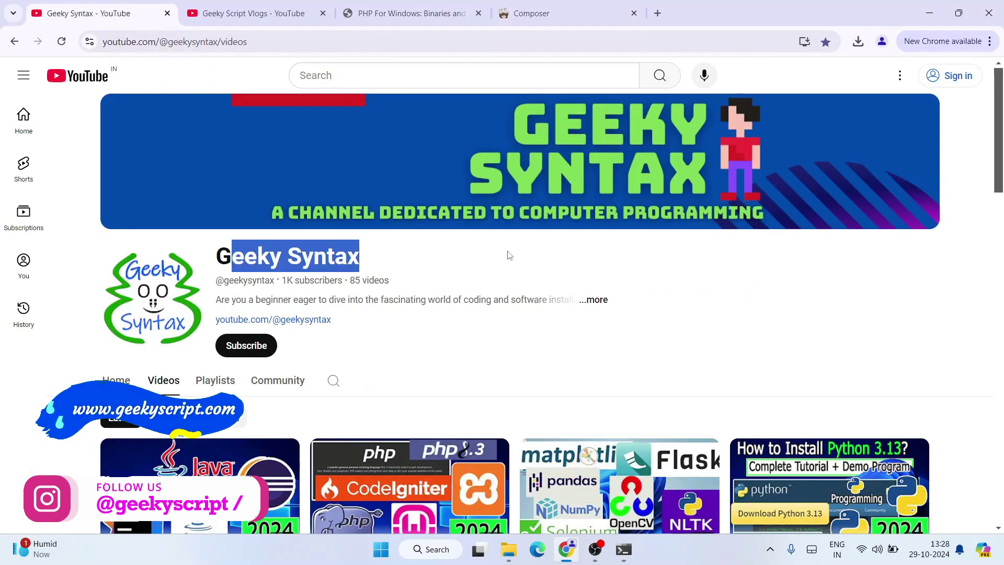
scroll(494, 246, "down", 5)
scroll(494, 246, "down", 8)
scroll(494, 246, "up", 13)
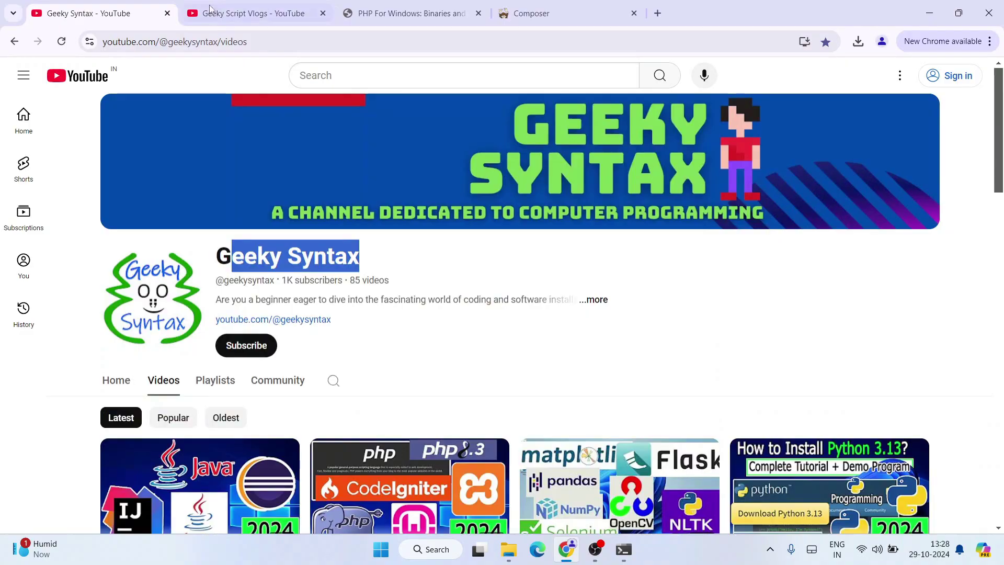
Step: View the Geeky Script Vlogs YouTube channel page and minimize the browser to return to the Command Prompt
left_click(211, 10)
left_click_drag(247, 265, 444, 268)
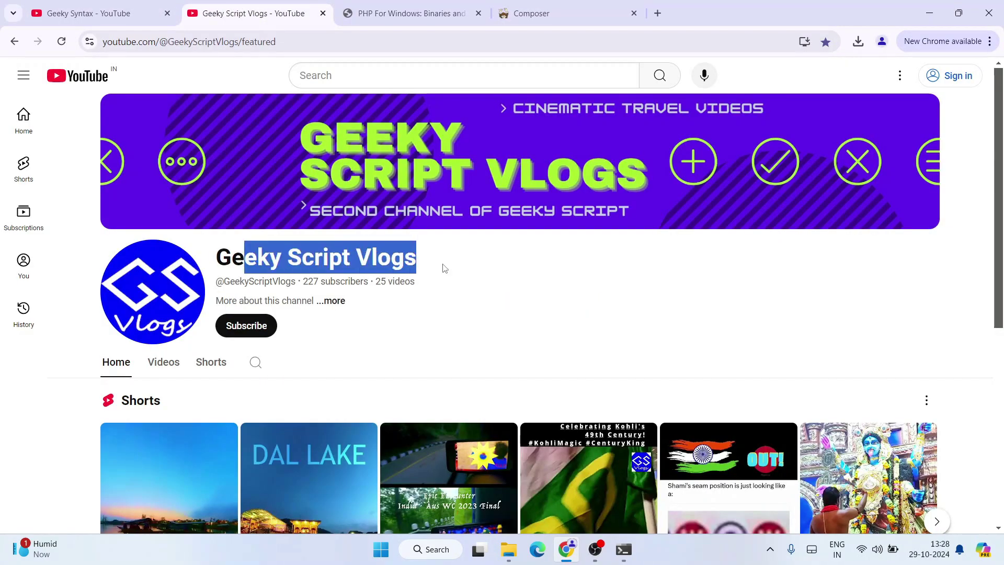
left_click(929, 12)
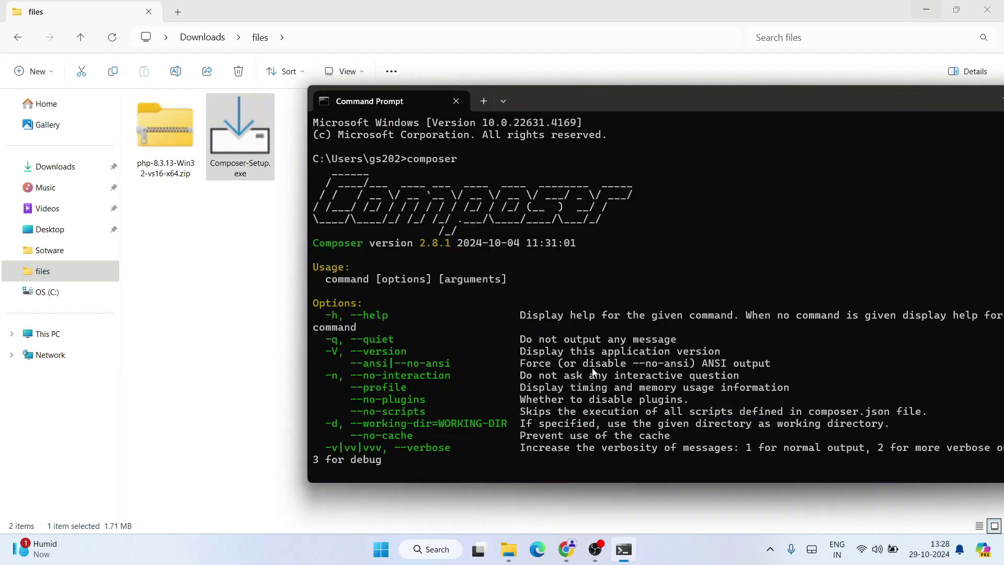